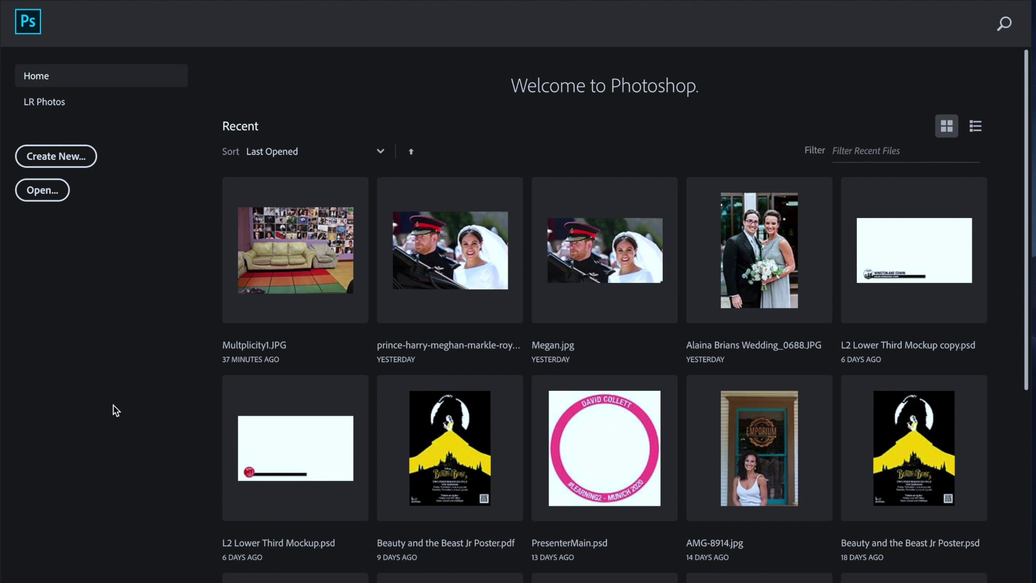
# Switch to Google Classroom in Chrome and look through the images attached to the "Photoshop Formative | Multiplicity" assignment
pyautogui.moveTo(54, 579)
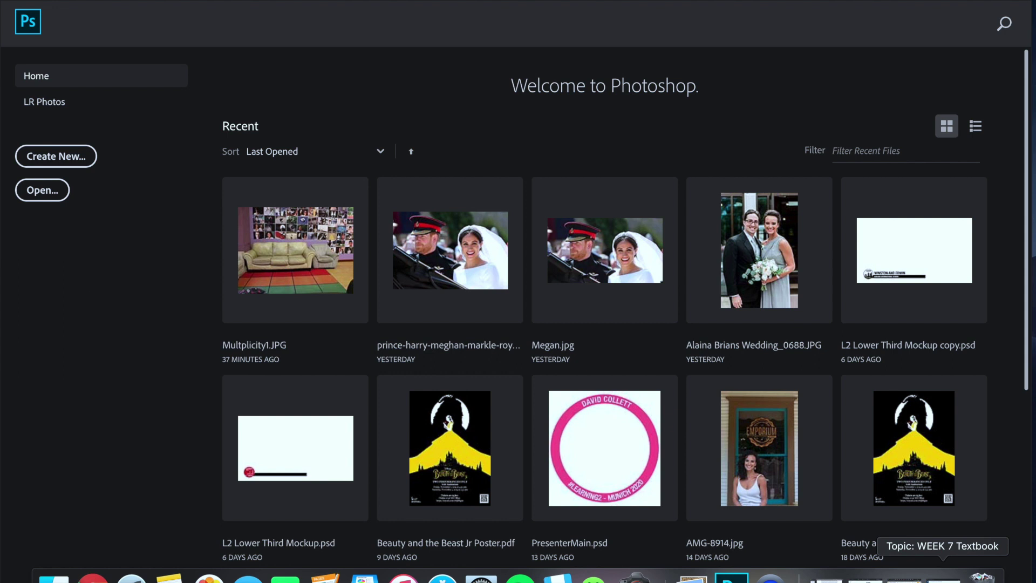
pyautogui.click(905, 579)
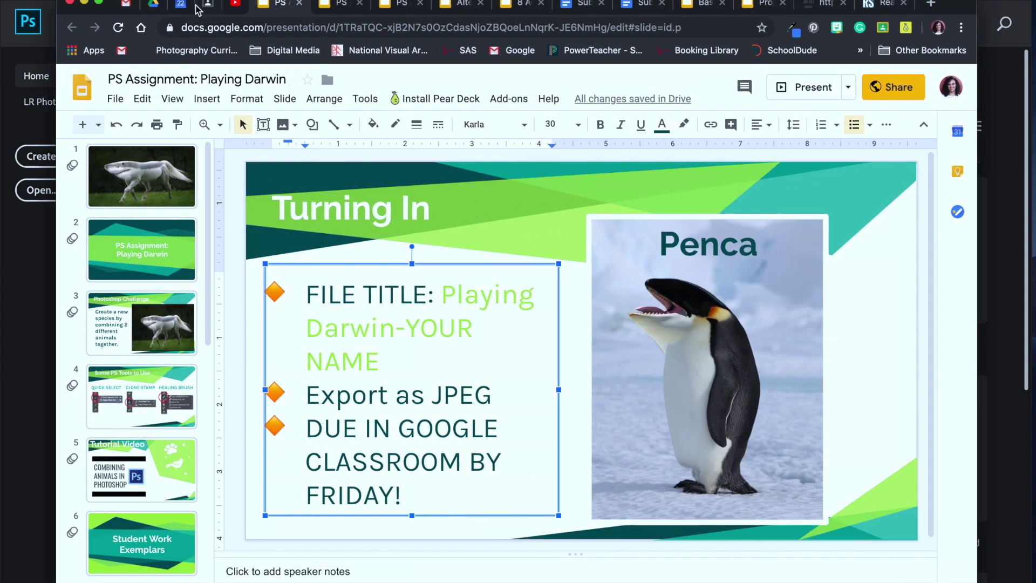
pyautogui.click(211, 4)
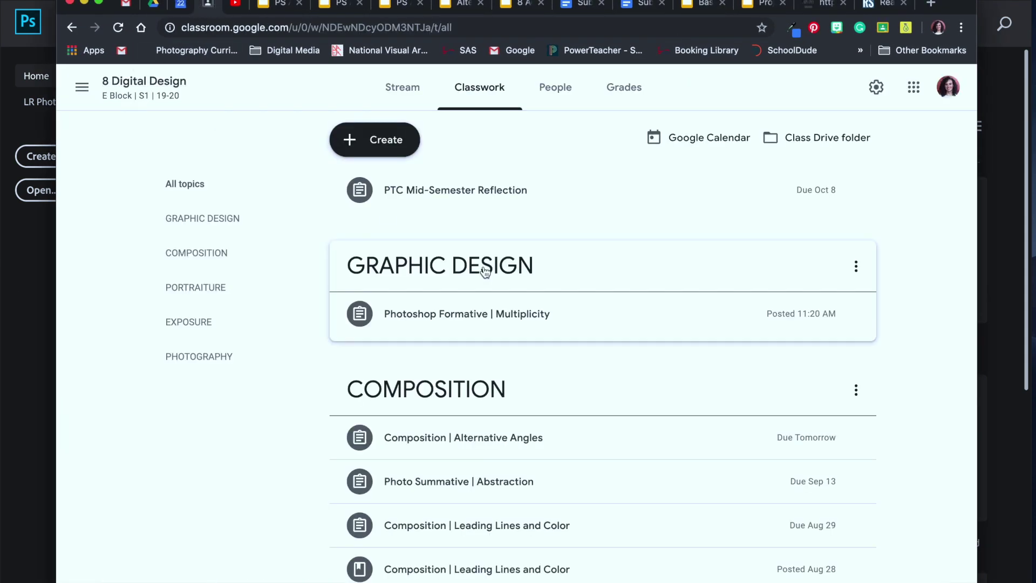
pyautogui.click(452, 317)
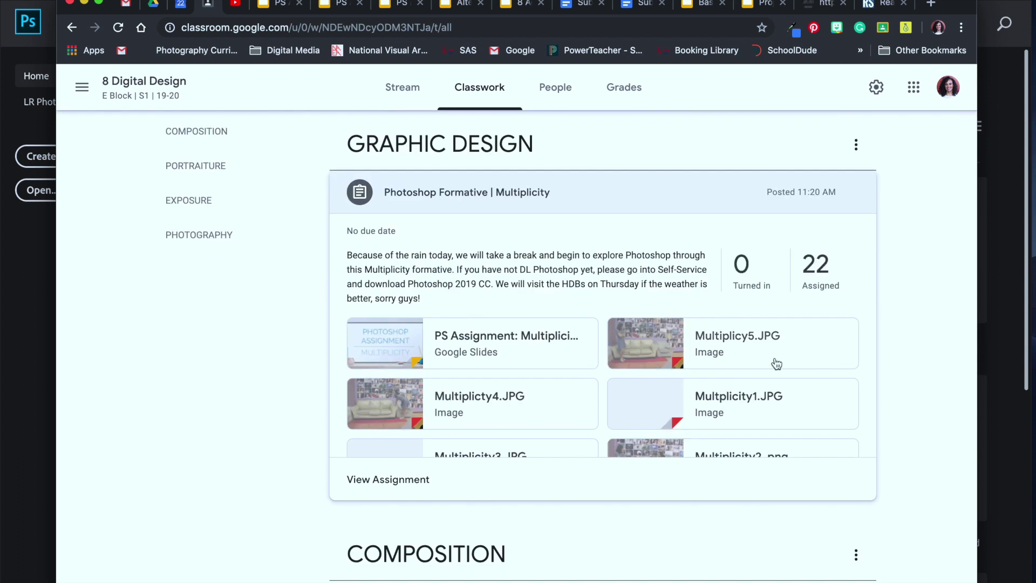
pyautogui.scroll(-4, 765, 368)
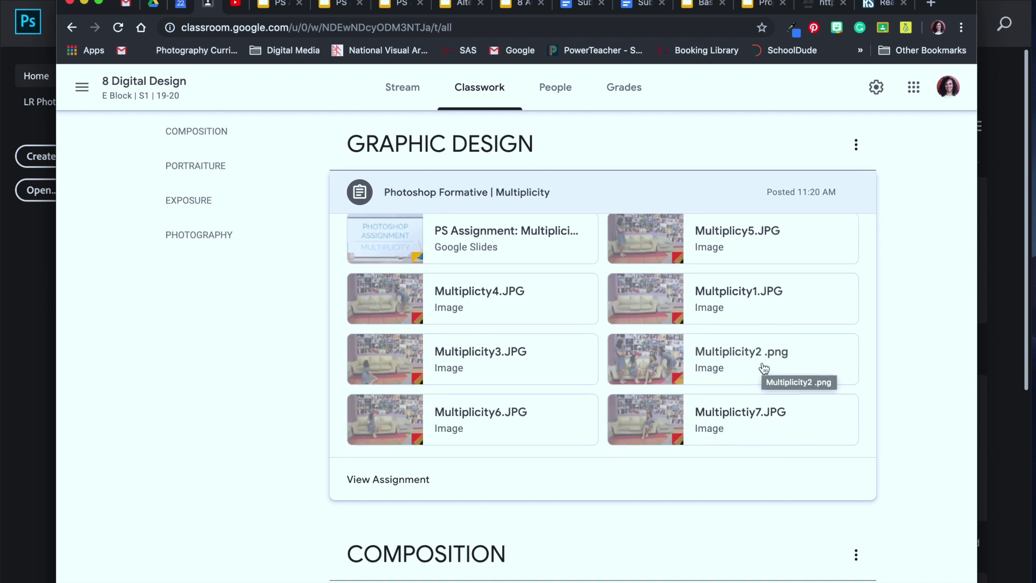
# Switch back to Photoshop and open the empty-room photo Multplicity1.JPG
pyautogui.click(31, 270)
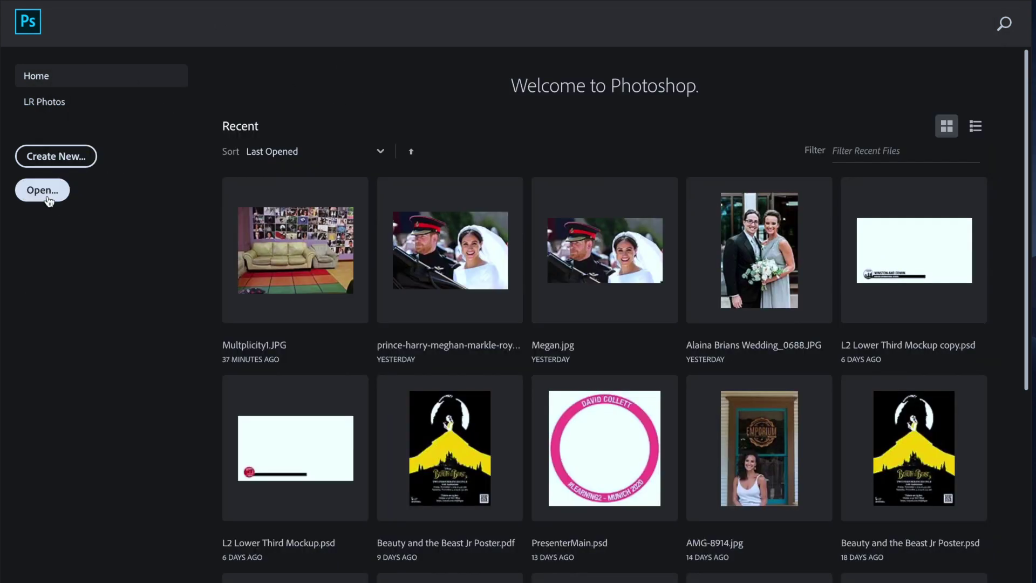
pyautogui.click(133, 0)
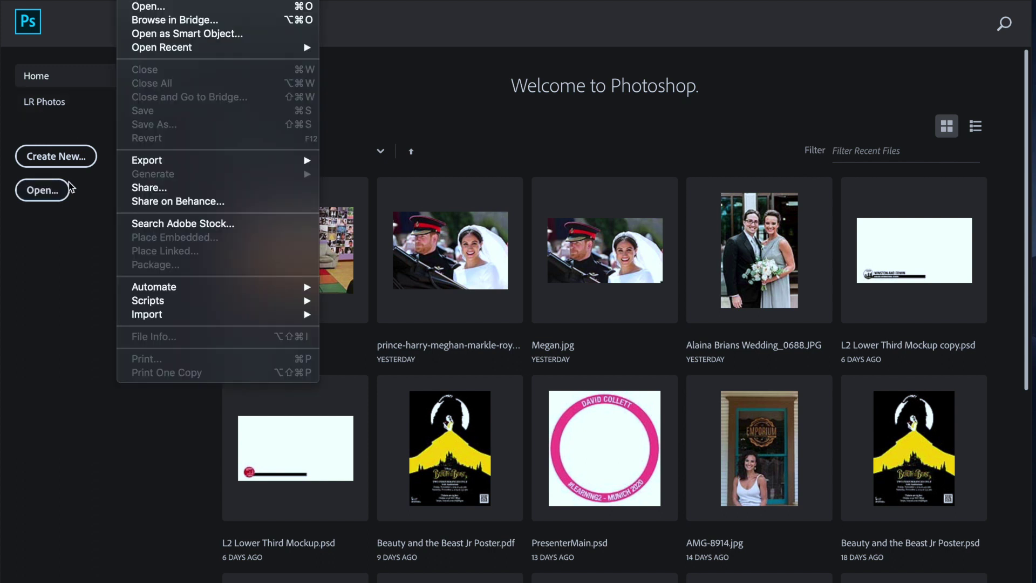
pyautogui.click(64, 234)
pyautogui.click(42, 190)
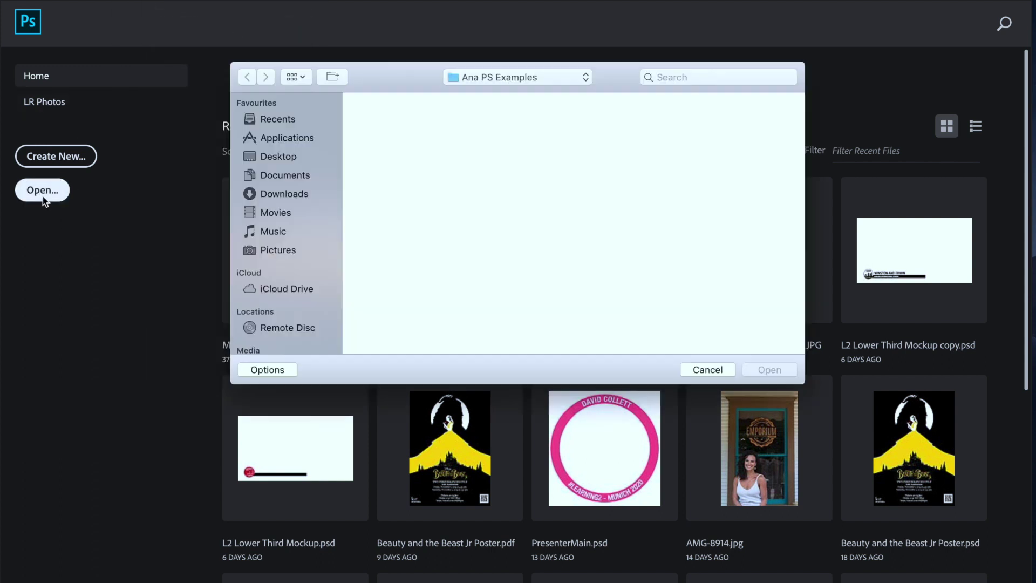
pyautogui.scroll(-2, 479, 226)
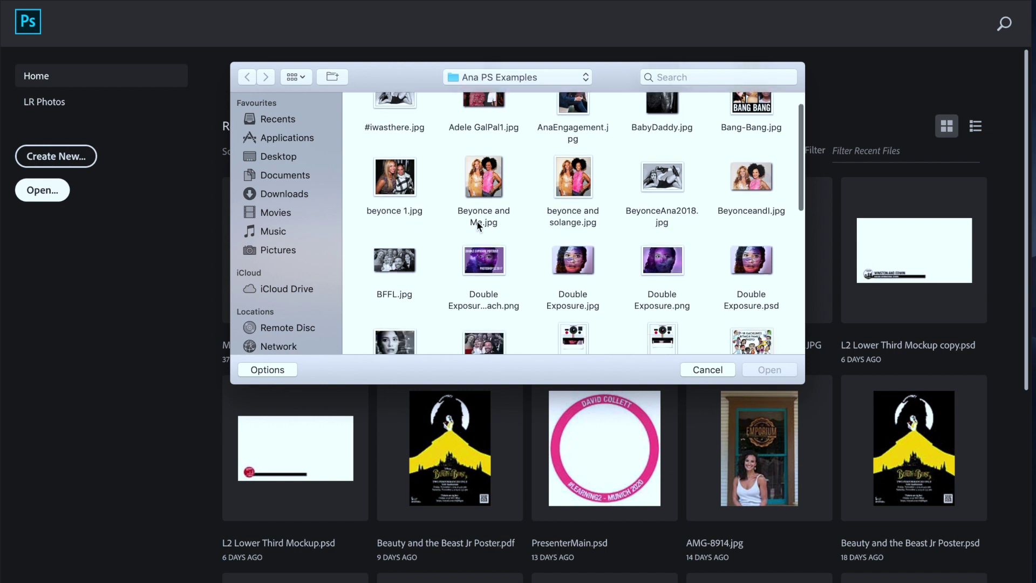
pyautogui.scroll(-10, 478, 226)
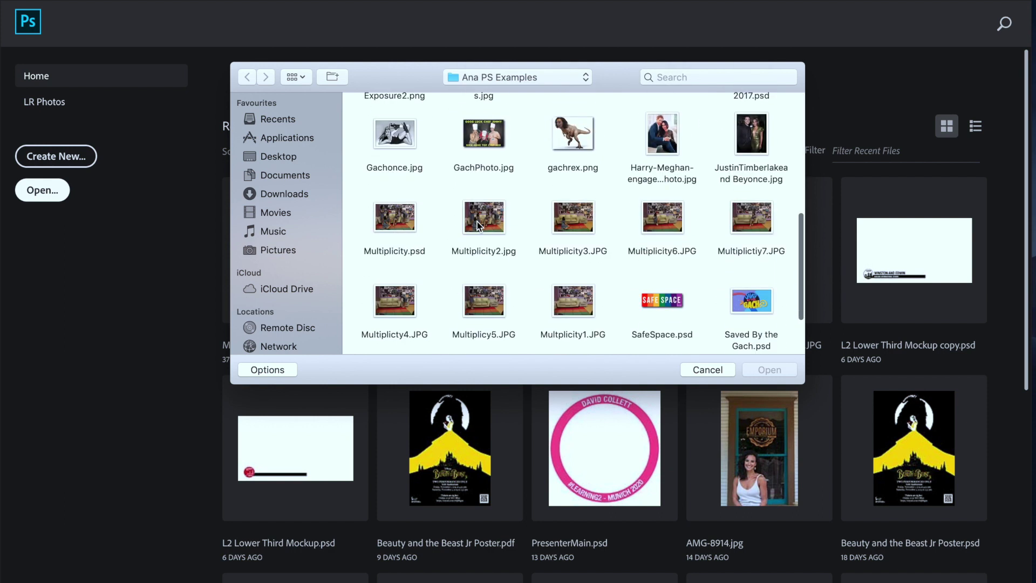
pyautogui.click(572, 248)
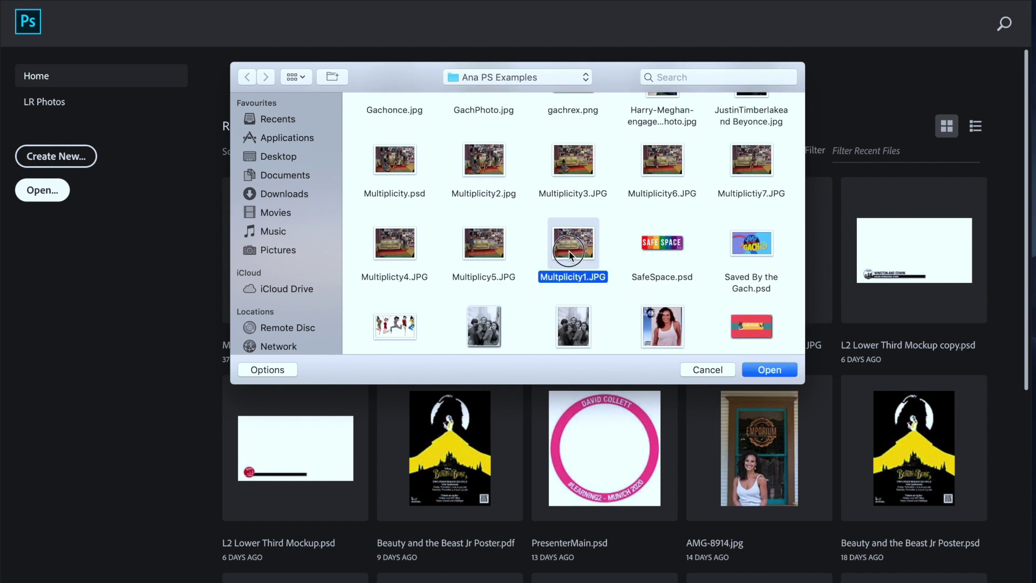
pyautogui.doubleClick(571, 251)
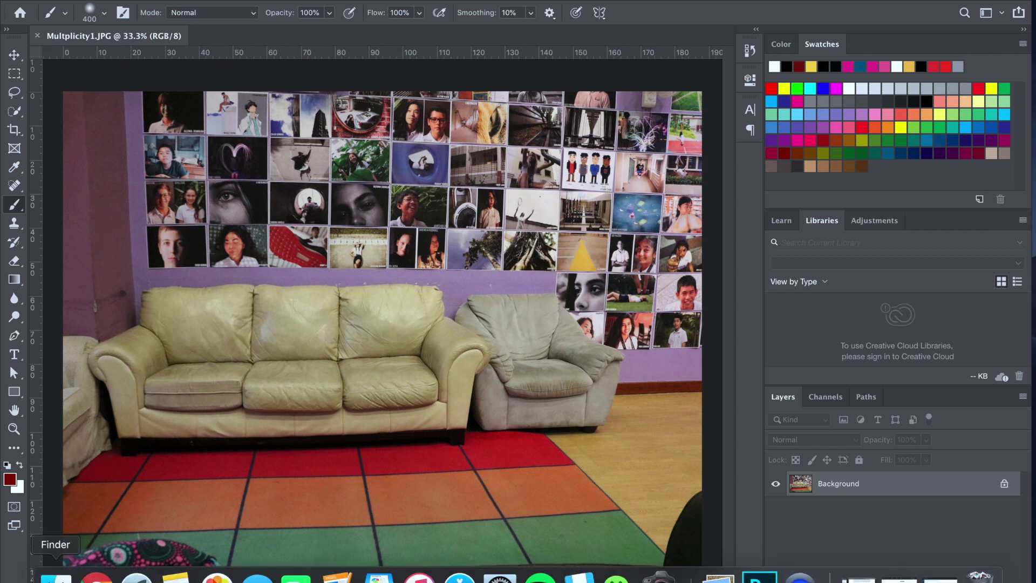
# Place Multiplicity3.JPG, Multiplicity6.JPG, Multiplictiy7.JPG, Multiplicty4.JPG and Multiplicy5.JPG from Finder as full-size layers above the background, then activate the Brush tool
pyautogui.click(55, 577)
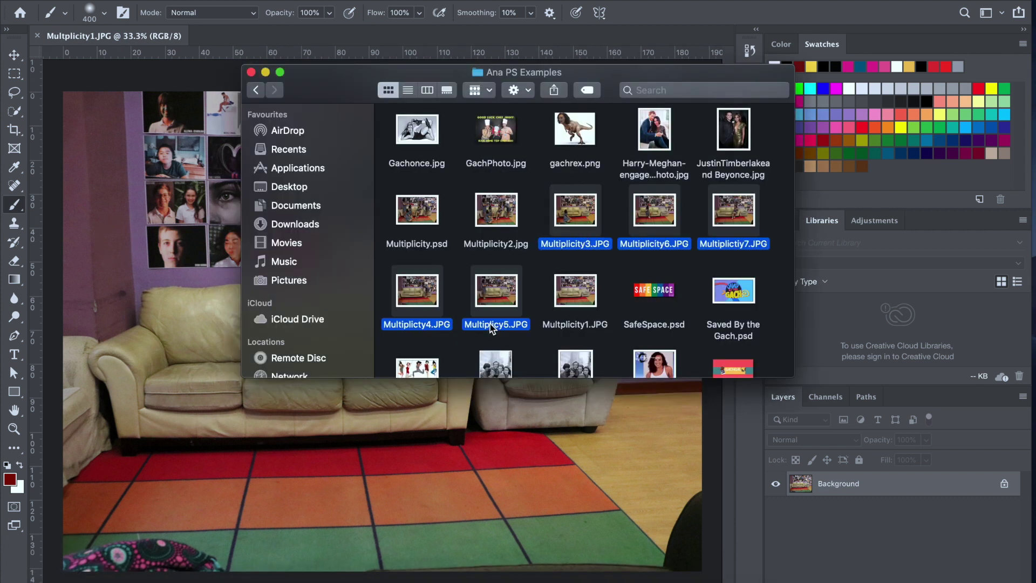
pyautogui.moveTo(494, 329); pyautogui.dragTo(277, 417)
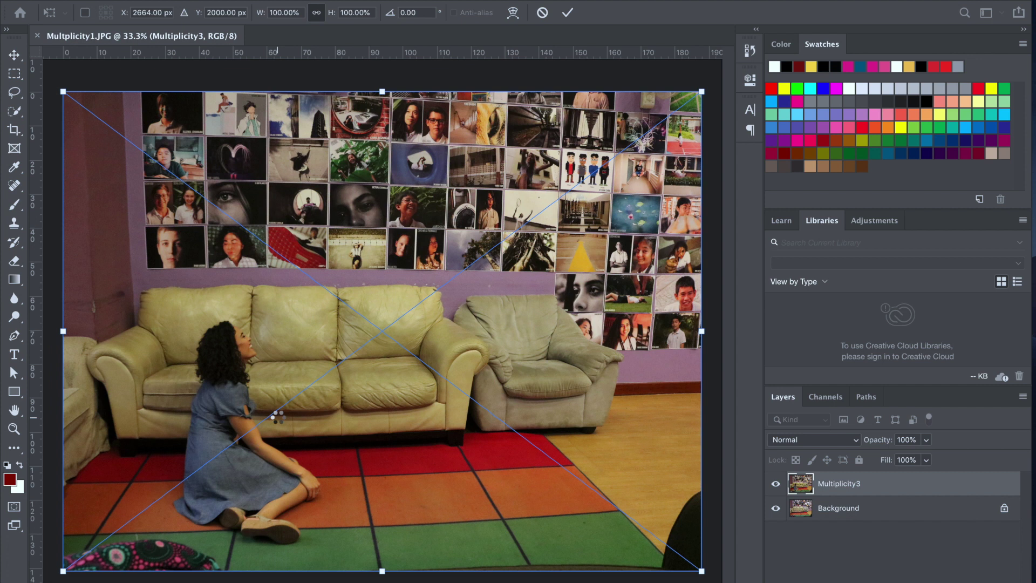
pyautogui.press('Return')
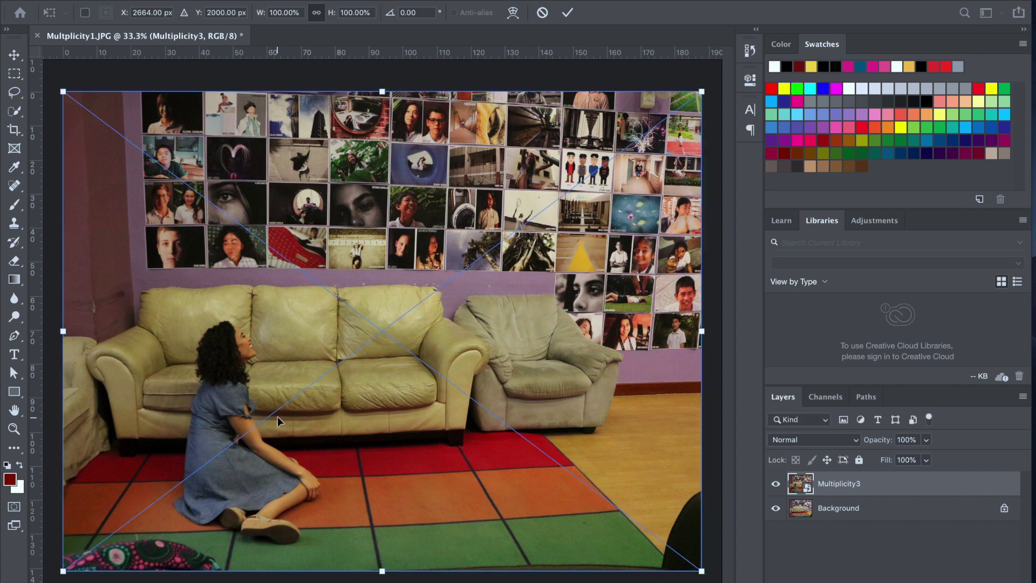
pyautogui.press('Return')
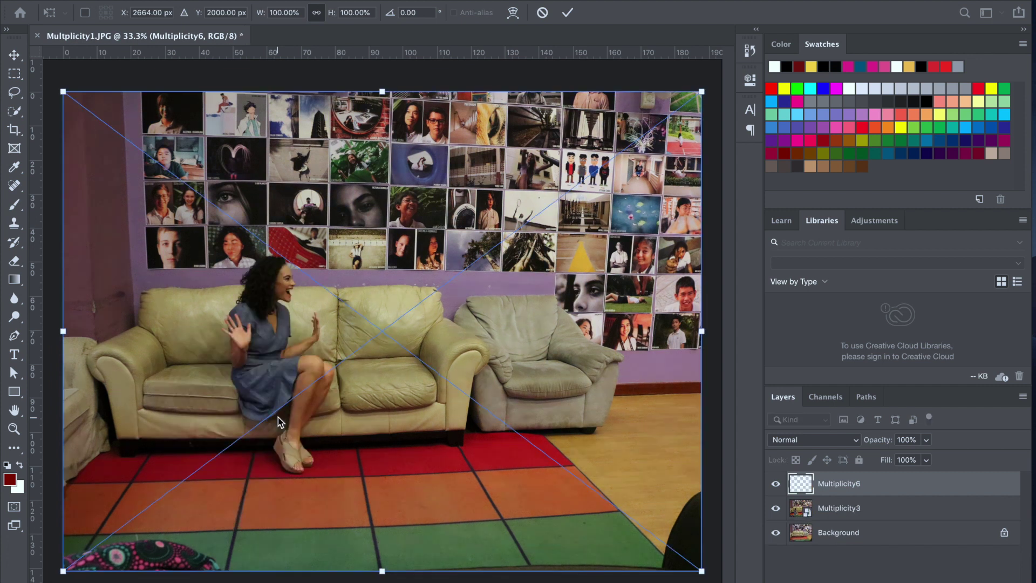
pyautogui.press('Return')
pyautogui.press('Return')
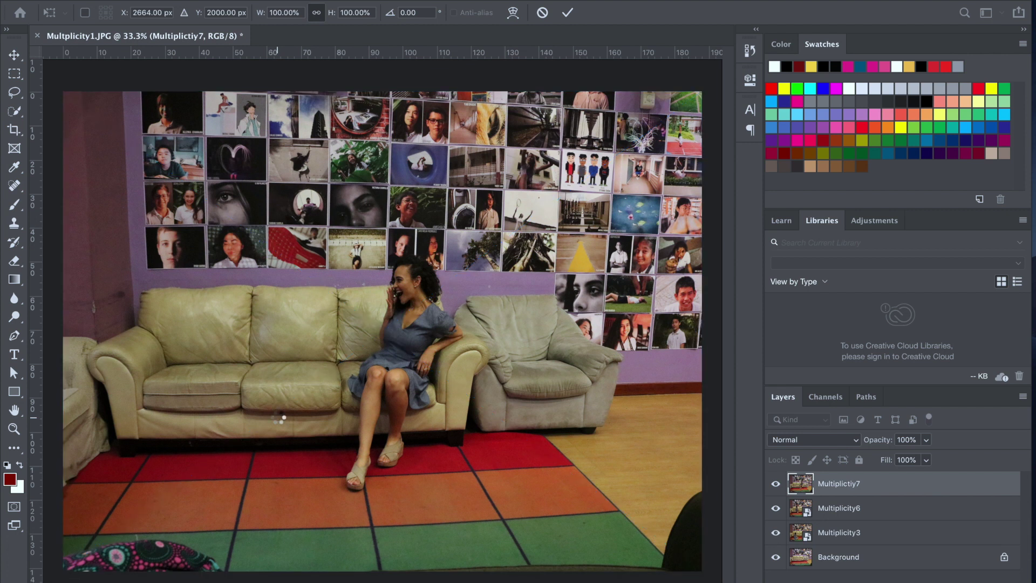
pyautogui.press('Return')
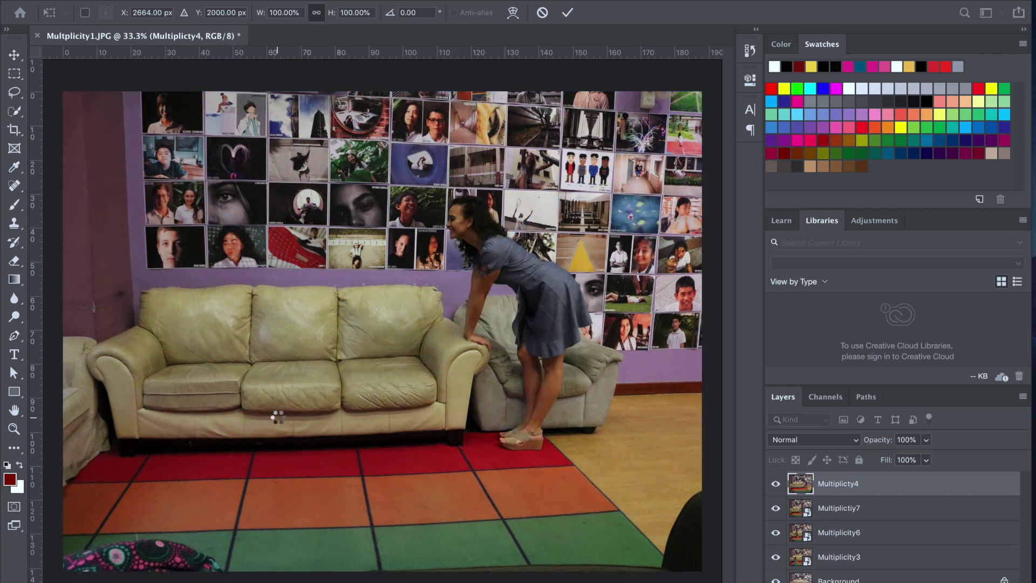
pyautogui.press('Return')
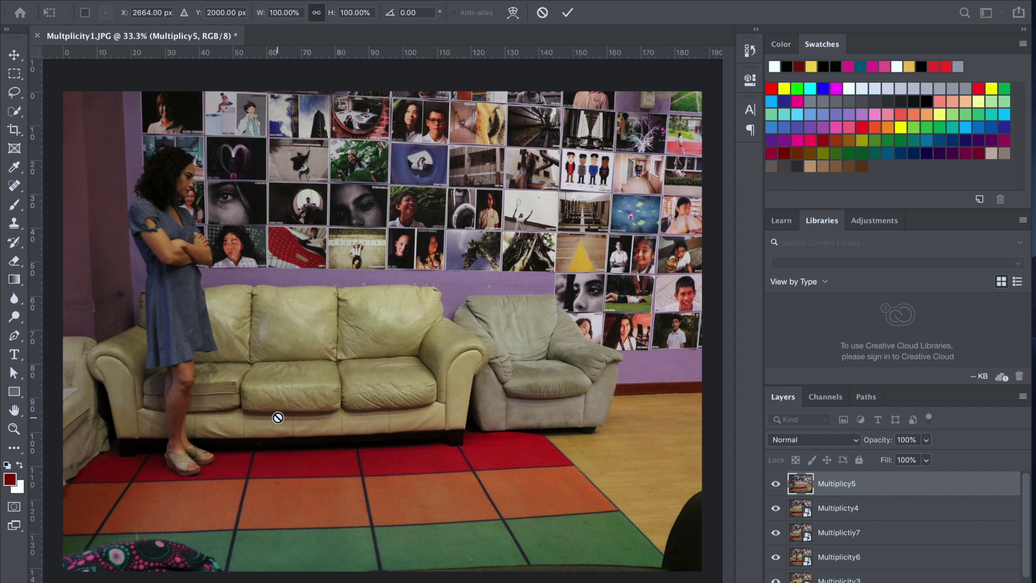
pyautogui.press('b')
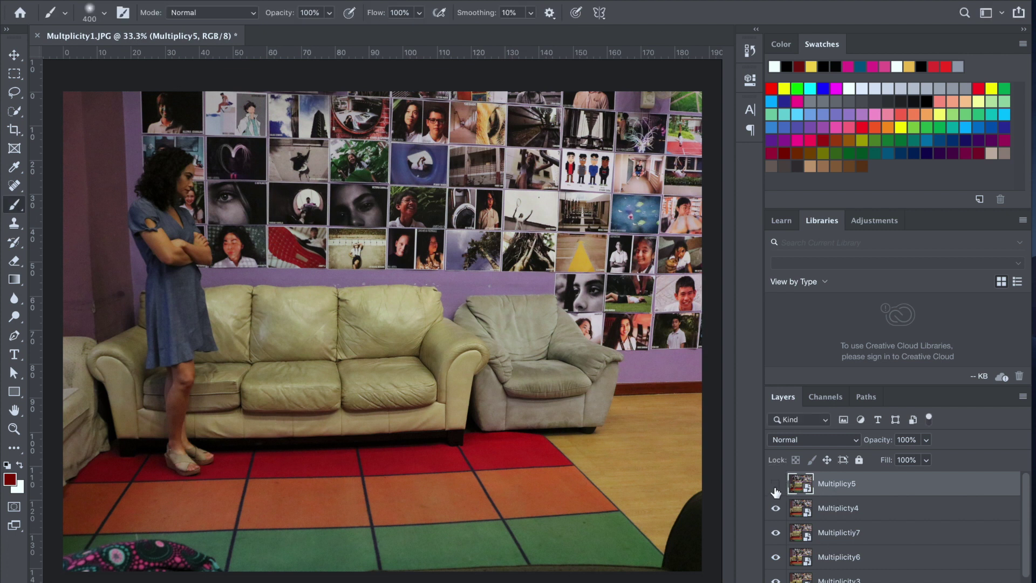
# Review the pose on each placed layer by hiding the layers one after another from the top, then show them all again
pyautogui.click(776, 508)
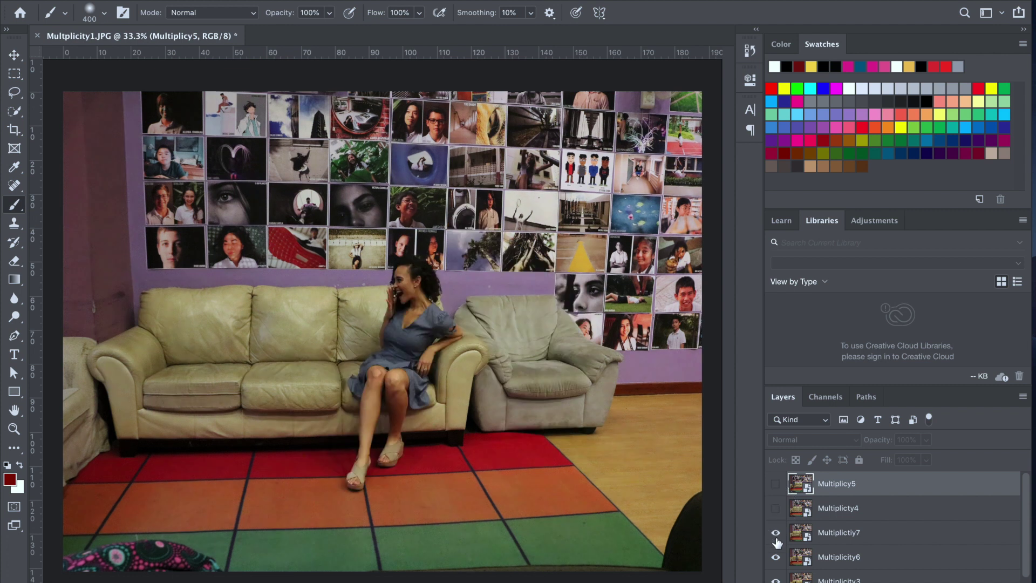
pyautogui.click(776, 532)
pyautogui.scroll(-1, 777, 534)
pyautogui.click(776, 536)
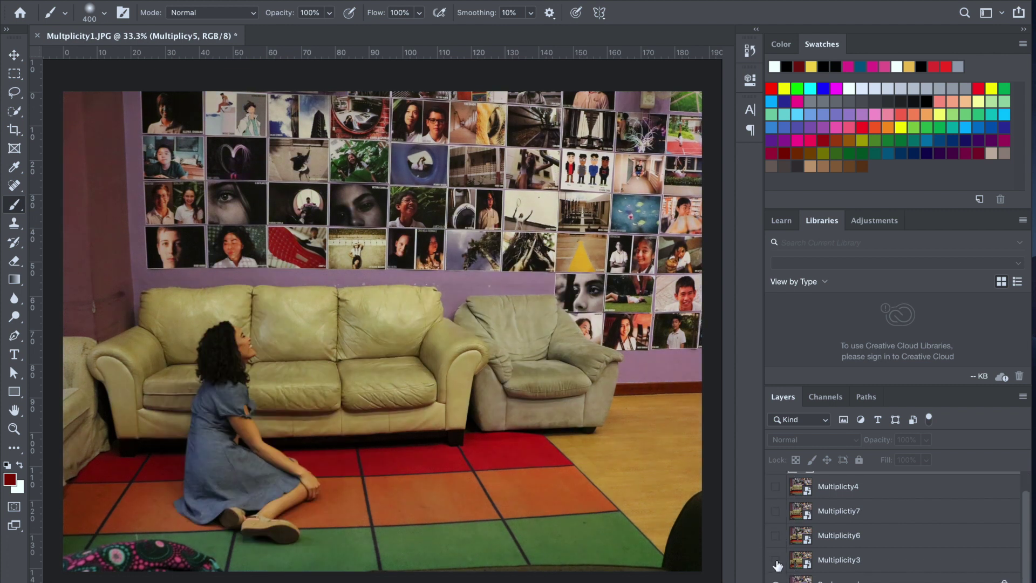
pyautogui.click(776, 561)
pyautogui.click(776, 562)
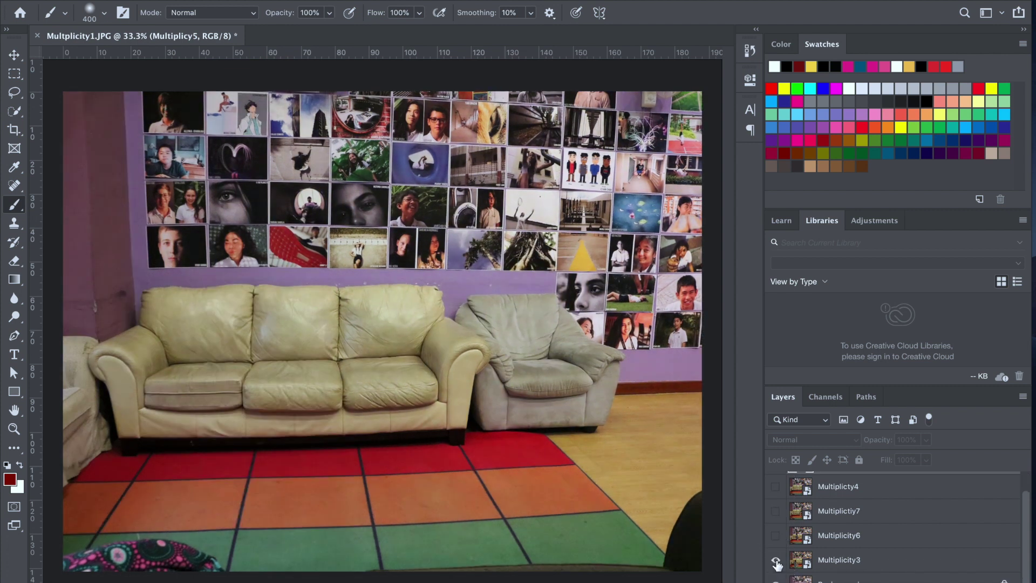
pyautogui.click(776, 562)
pyautogui.click(776, 561)
pyautogui.click(775, 535)
pyautogui.click(776, 511)
pyautogui.click(776, 487)
pyautogui.scroll(1, 776, 488)
pyautogui.click(775, 484)
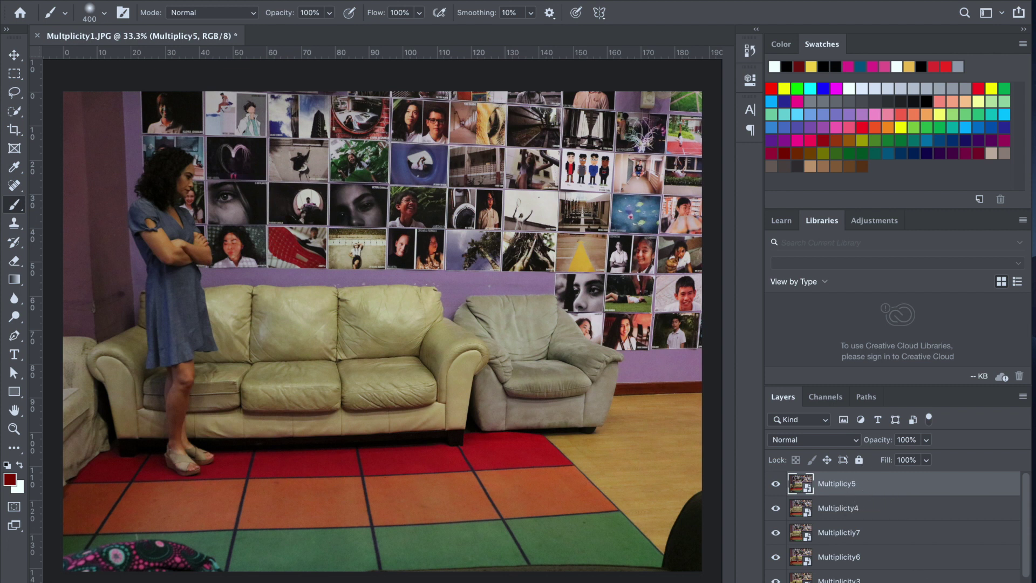
# Add a white layer mask to each of the five placed layers, Multiplicy5, Multiplicty4, Multiplictiy7, Multiplicity6 and Multiplicity3
pyautogui.click(912, 580)
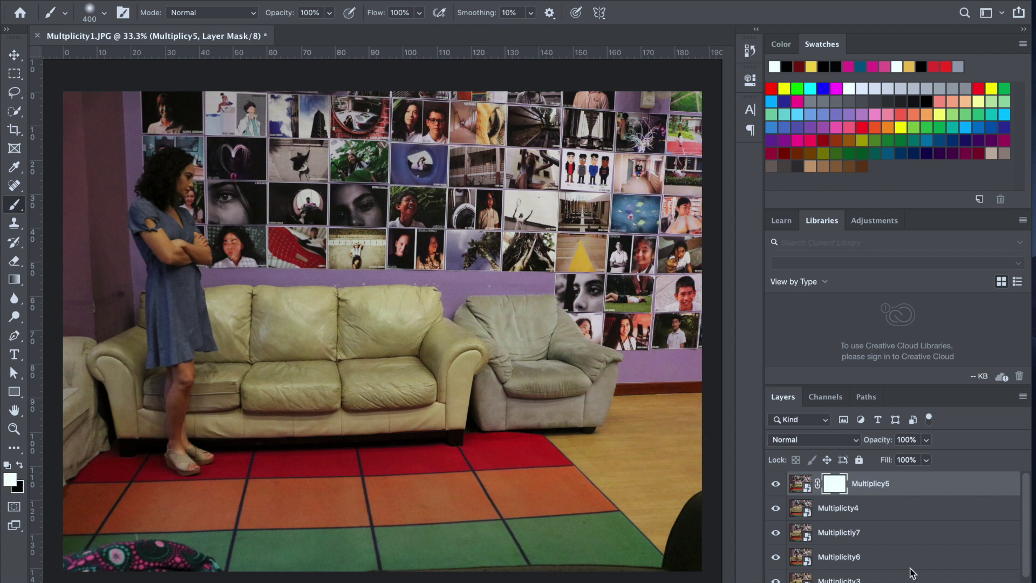
pyautogui.click(886, 519)
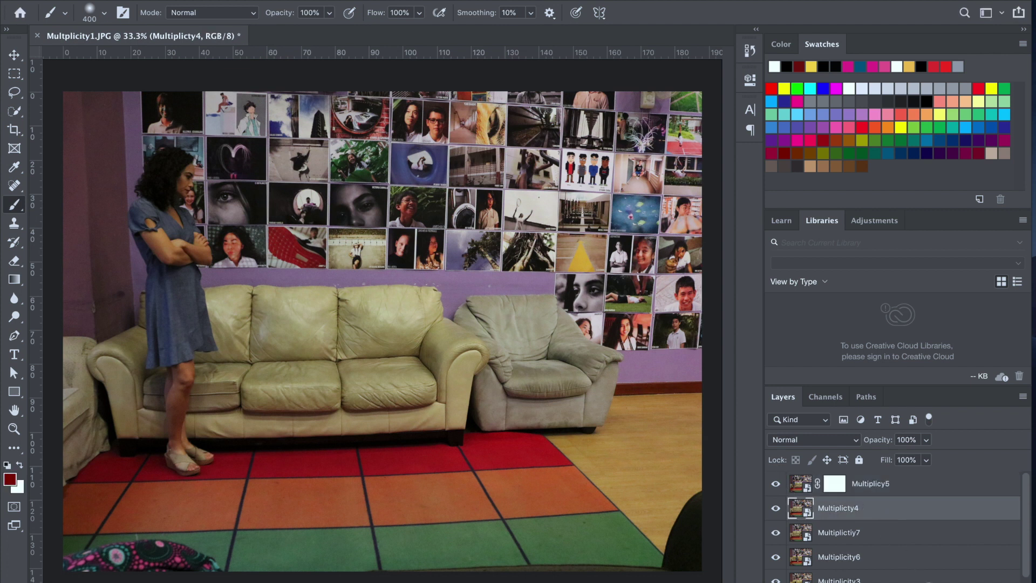
pyautogui.click(912, 580)
pyautogui.click(882, 535)
pyautogui.click(912, 580)
pyautogui.click(899, 564)
pyautogui.click(912, 580)
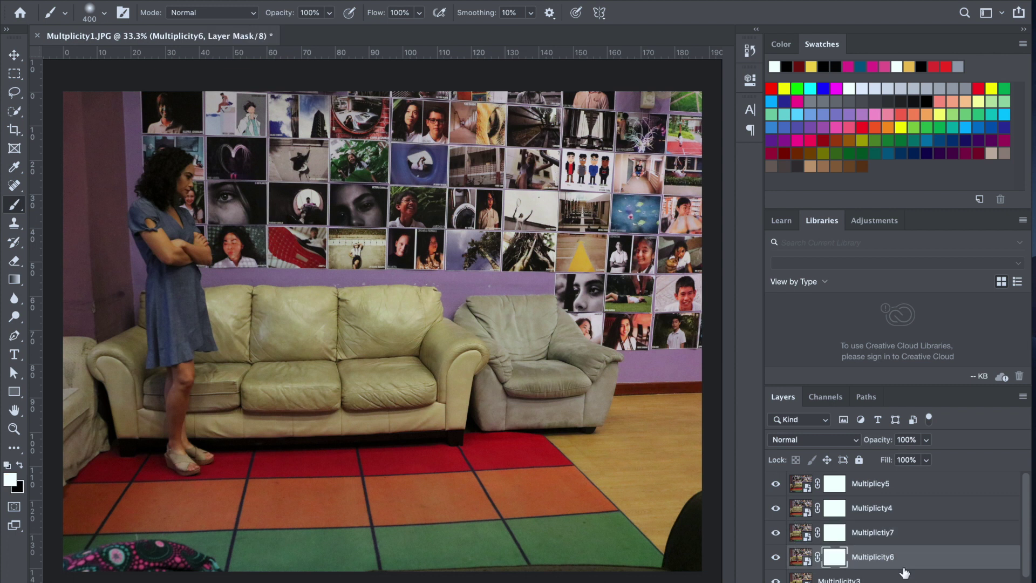
pyautogui.click(902, 579)
pyautogui.click(913, 581)
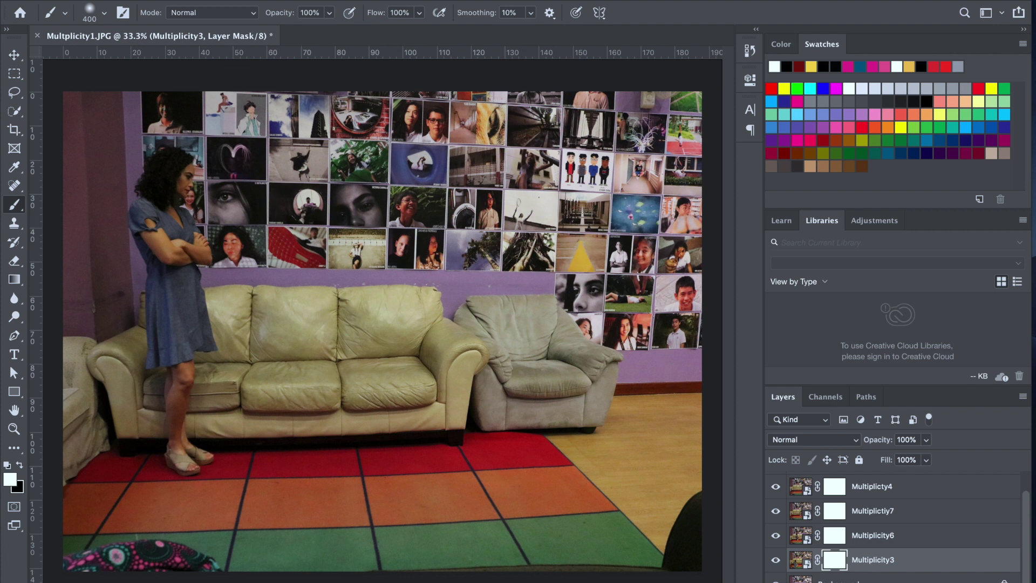
# Select the Multiplicy5 layer mask and swap the colours so that black is the foreground and white the background
pyautogui.scroll(1, 859, 534)
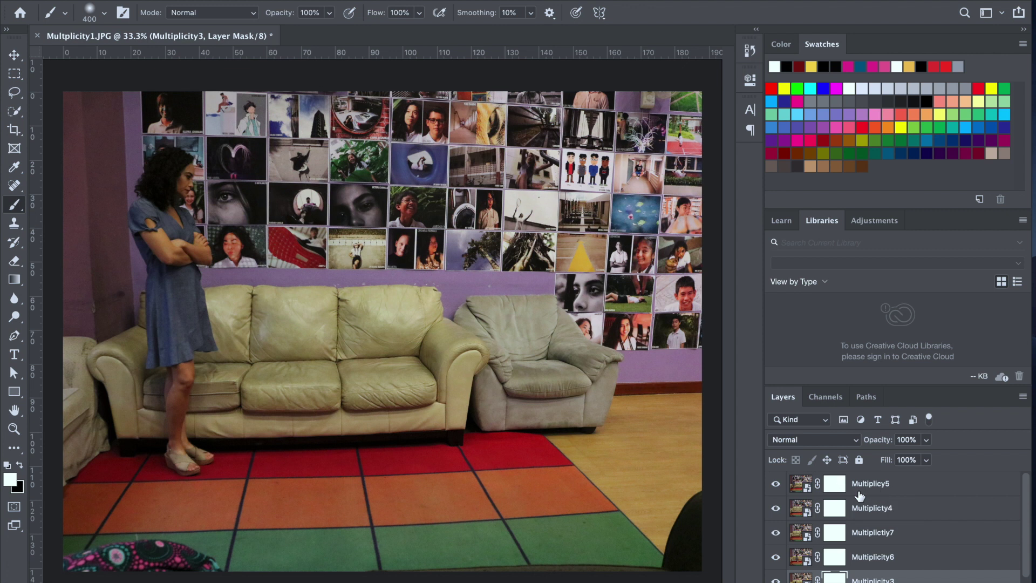
pyautogui.click(836, 485)
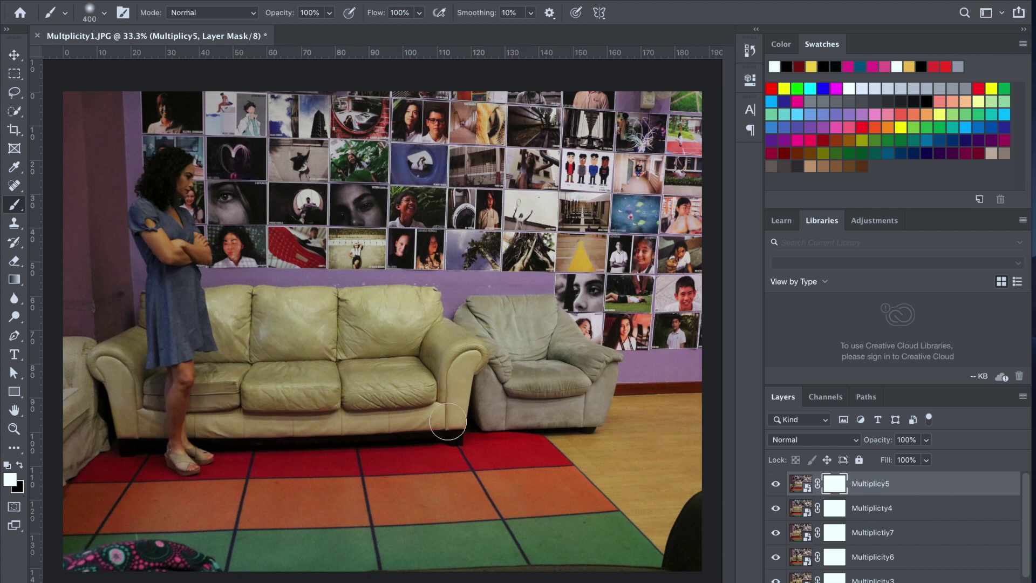
pyautogui.click(10, 480)
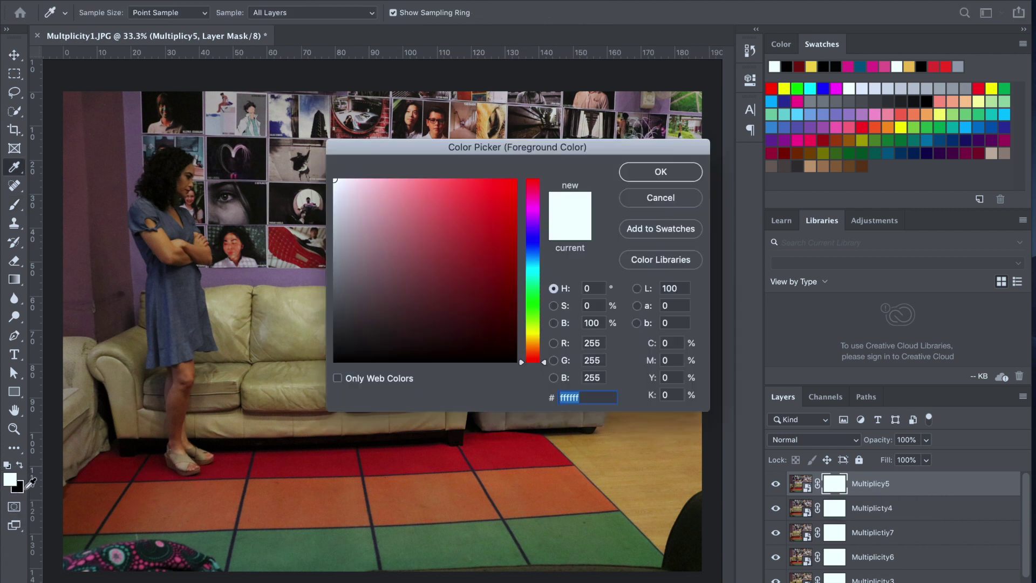
pyautogui.click(660, 198)
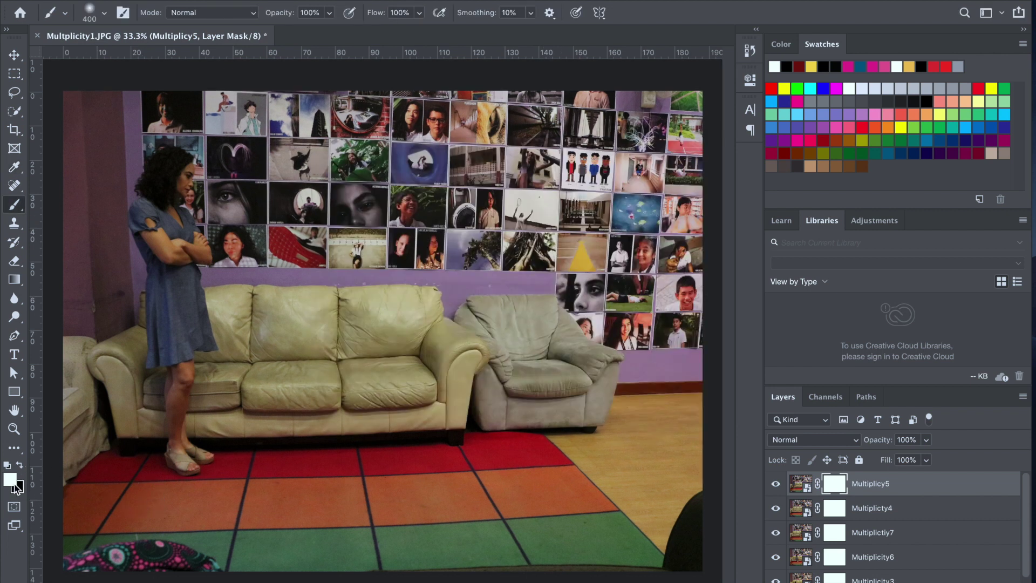
pyautogui.press('x')
pyautogui.press('x')
pyautogui.press('x')
pyautogui.press('x')
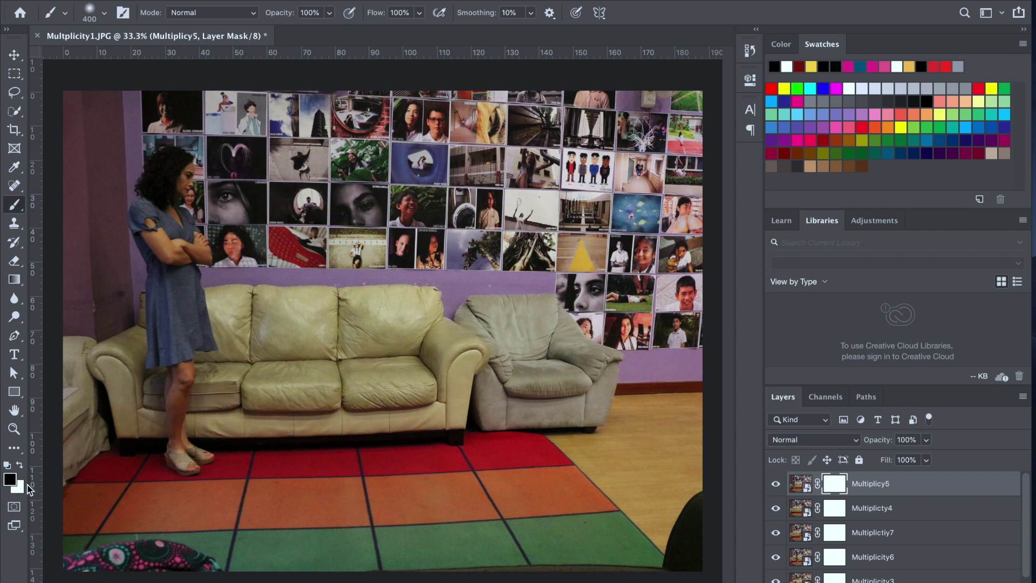
pyautogui.press('x')
pyautogui.click(11, 480)
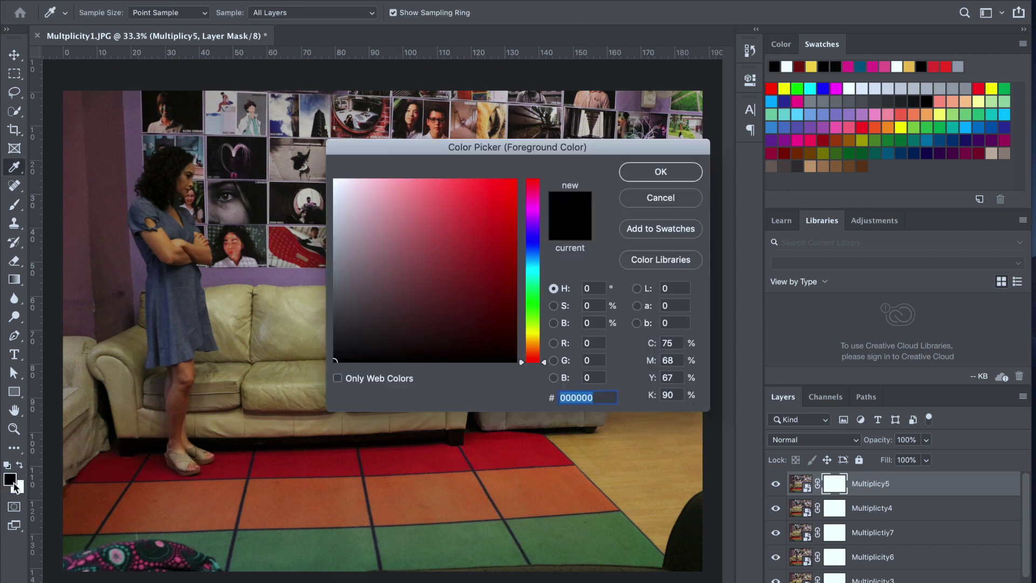
pyautogui.click(661, 199)
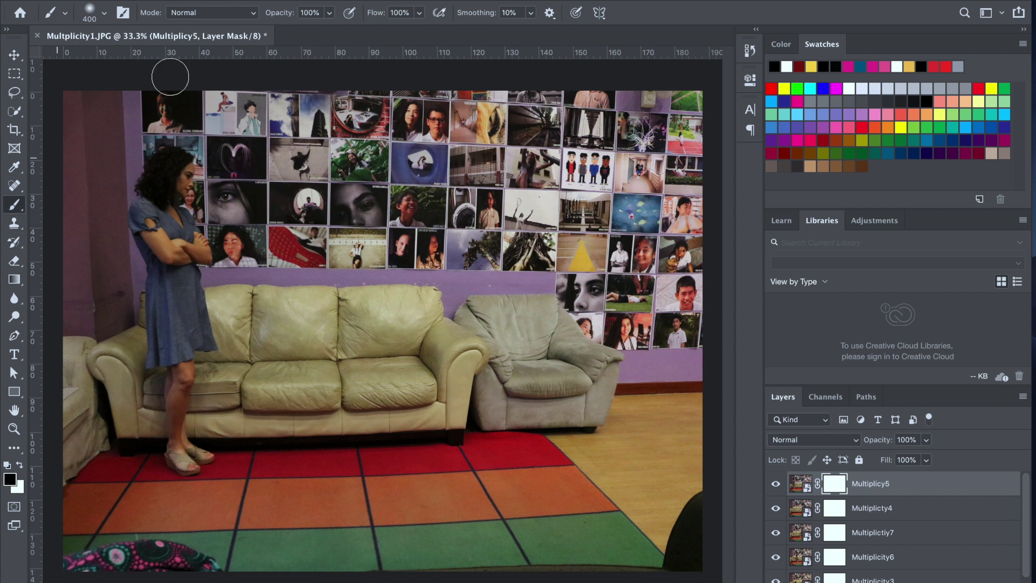
# Paint black with the 400 px Soft Round brush on the Multiplicy5 layer mask over the whole standing woman
pyautogui.click(104, 13)
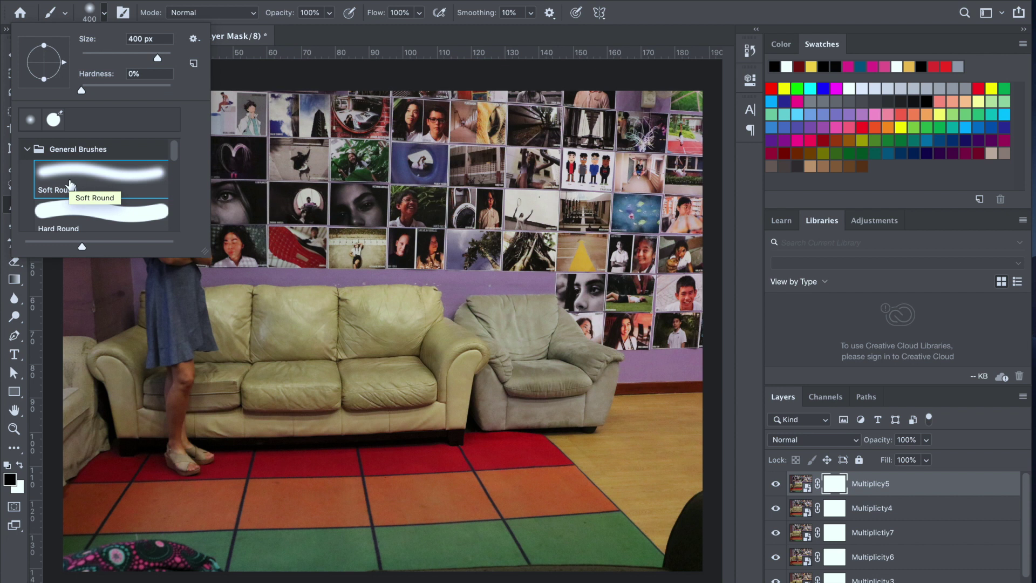
pyautogui.click(832, 483)
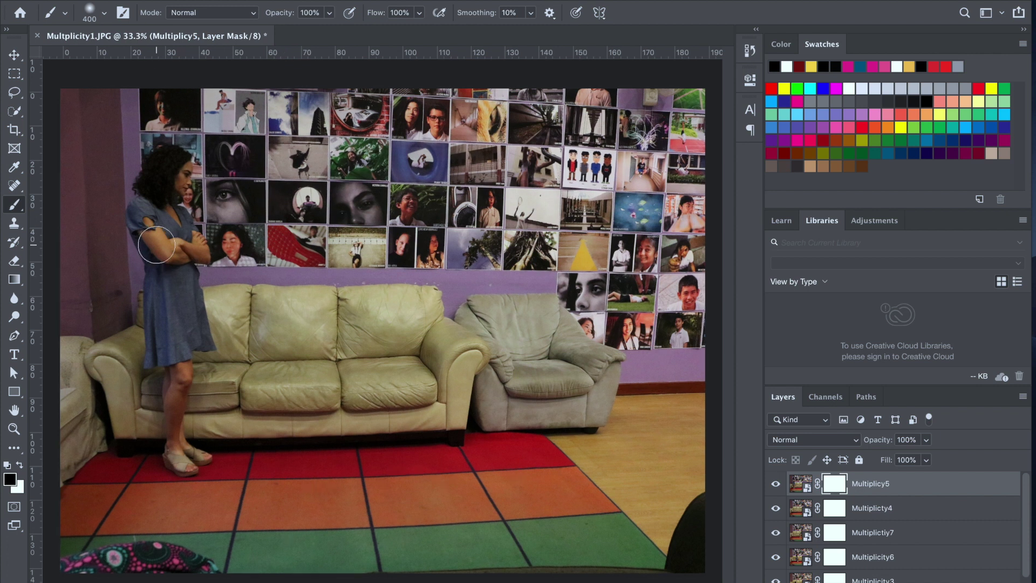
pyautogui.scroll(4, 167, 248)
pyautogui.moveTo(308, 157)
pyautogui.mouseDown()
pyautogui.moveTo(320, 129)
pyautogui.moveTo(314, 152)
pyautogui.moveTo(325, 119)
pyautogui.moveTo(277, 160)
pyautogui.moveTo(292, 177)
pyautogui.moveTo(315, 165)
pyautogui.moveTo(272, 197)
pyautogui.moveTo(271, 219)
pyautogui.moveTo(290, 261)
pyautogui.moveTo(273, 231)
pyautogui.moveTo(276, 195)
pyautogui.moveTo(281, 245)
pyautogui.moveTo(317, 258)
pyautogui.moveTo(329, 235)
pyautogui.moveTo(351, 267)
pyautogui.moveTo(322, 205)
pyautogui.moveTo(357, 255)
pyautogui.moveTo(344, 279)
pyautogui.moveTo(298, 285)
pyautogui.moveTo(313, 300)
pyautogui.moveTo(343, 302)
pyautogui.moveTo(291, 301)
pyautogui.moveTo(289, 327)
pyautogui.moveTo(340, 324)
pyautogui.mouseUp()
pyautogui.scroll(-5, 340, 322)
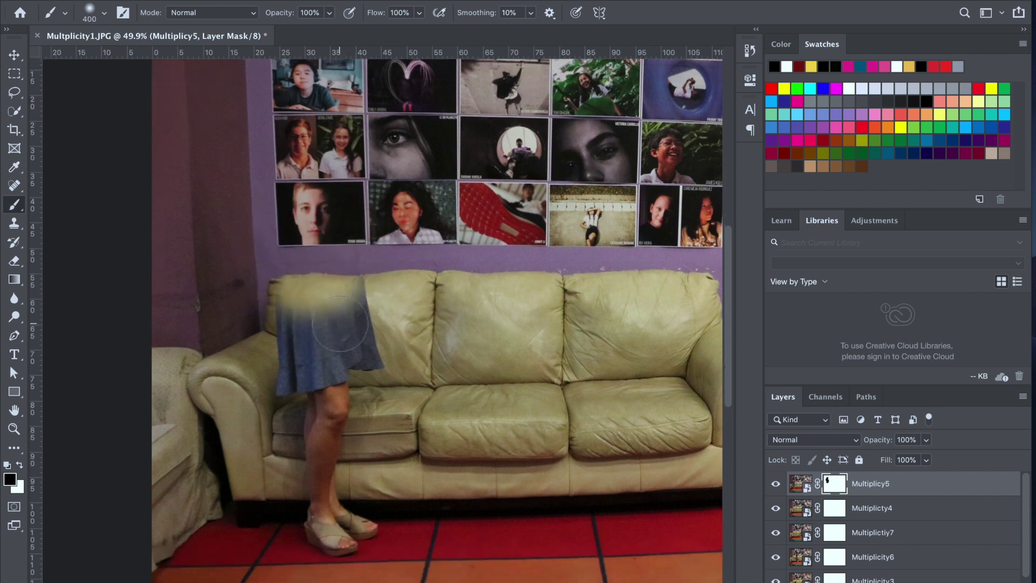
pyautogui.moveTo(333, 240)
pyautogui.mouseDown()
pyautogui.moveTo(346, 292)
pyautogui.moveTo(335, 336)
pyautogui.moveTo(295, 307)
pyautogui.moveTo(290, 280)
pyautogui.moveTo(284, 308)
pyautogui.moveTo(287, 355)
pyautogui.moveTo(326, 373)
pyautogui.moveTo(310, 405)
pyautogui.moveTo(308, 453)
pyautogui.moveTo(328, 484)
pyautogui.moveTo(348, 491)
pyautogui.moveTo(322, 507)
pyautogui.moveTo(296, 490)
pyautogui.moveTo(306, 439)
pyautogui.moveTo(338, 397)
pyautogui.moveTo(355, 347)
pyautogui.moveTo(336, 276)
pyautogui.moveTo(300, 327)
pyautogui.moveTo(287, 417)
pyautogui.moveTo(282, 354)
pyautogui.moveTo(298, 386)
pyautogui.moveTo(327, 360)
pyautogui.moveTo(345, 389)
pyautogui.mouseUp()
pyautogui.scroll(5, 344, 385)
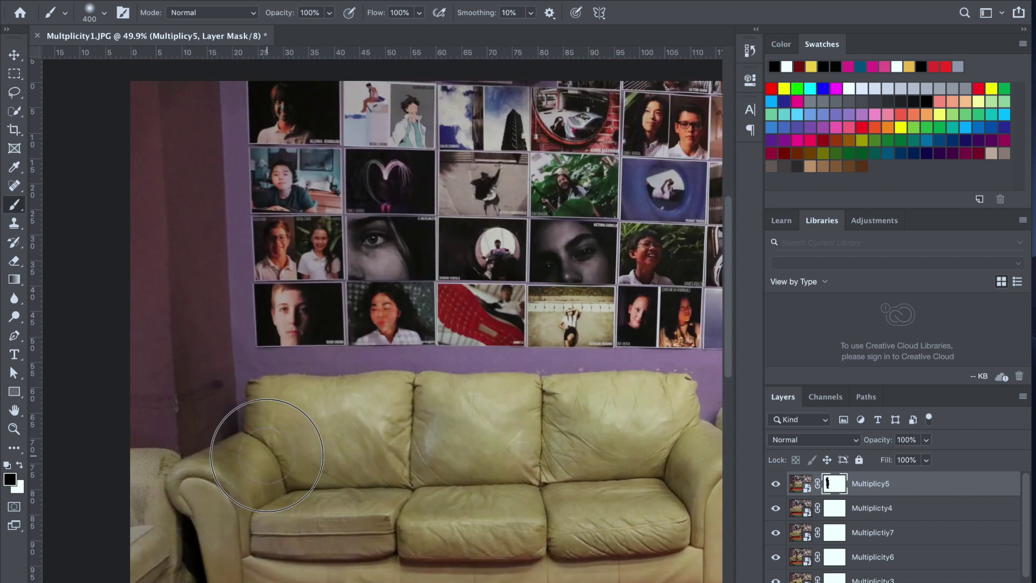
# Invert the Multiplicy5 layer mask to reveal only the standing woman from that layer
pyautogui.scroll(2, 295, 314)
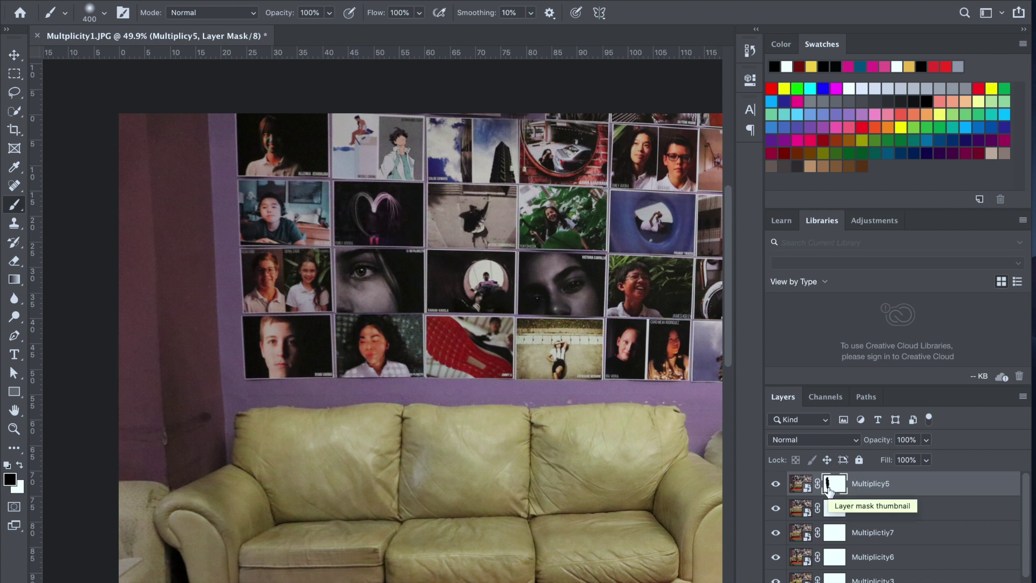
pyautogui.press('super+i')
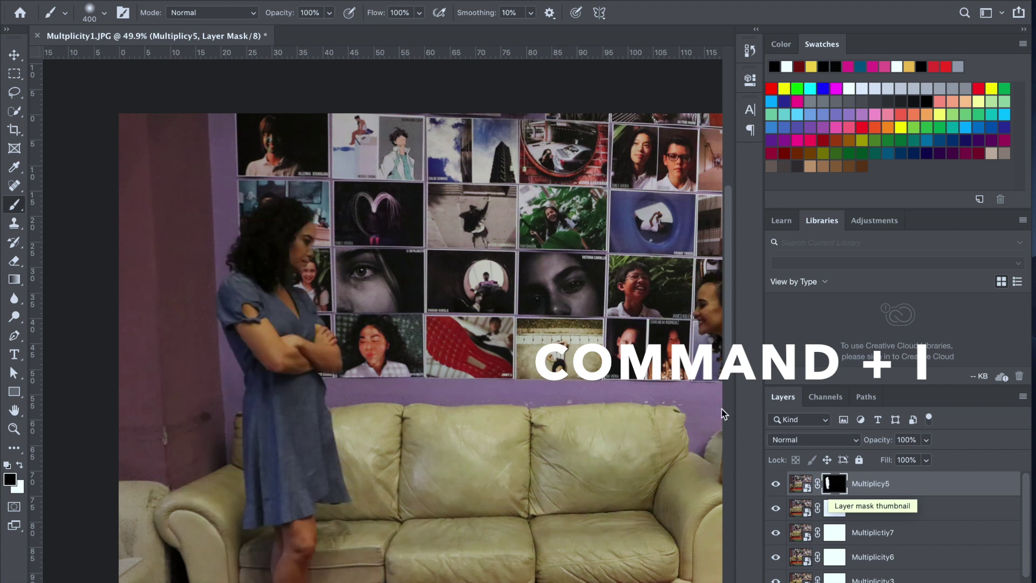
pyautogui.hscroll(5, 385, 337)
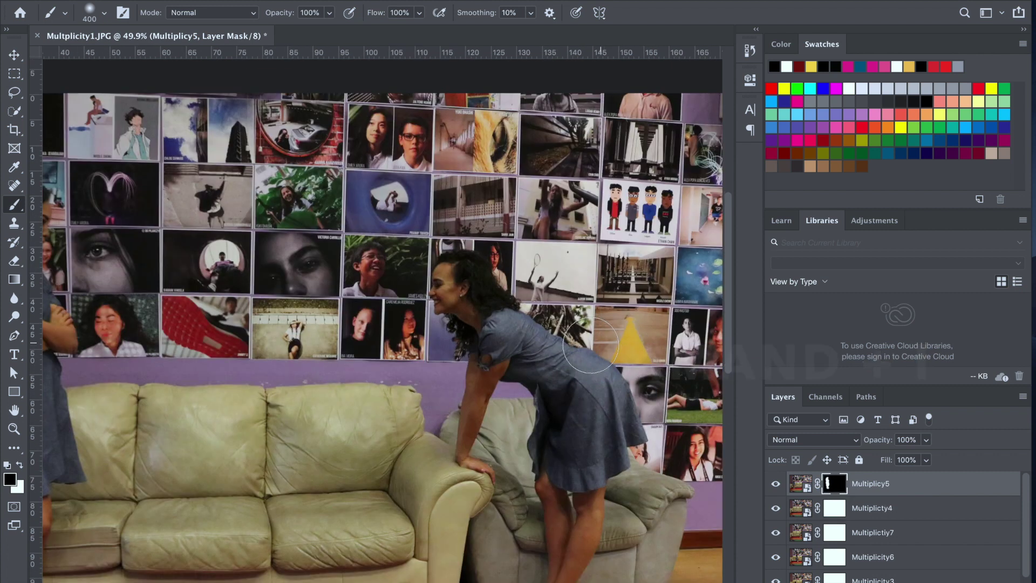
pyautogui.click(840, 513)
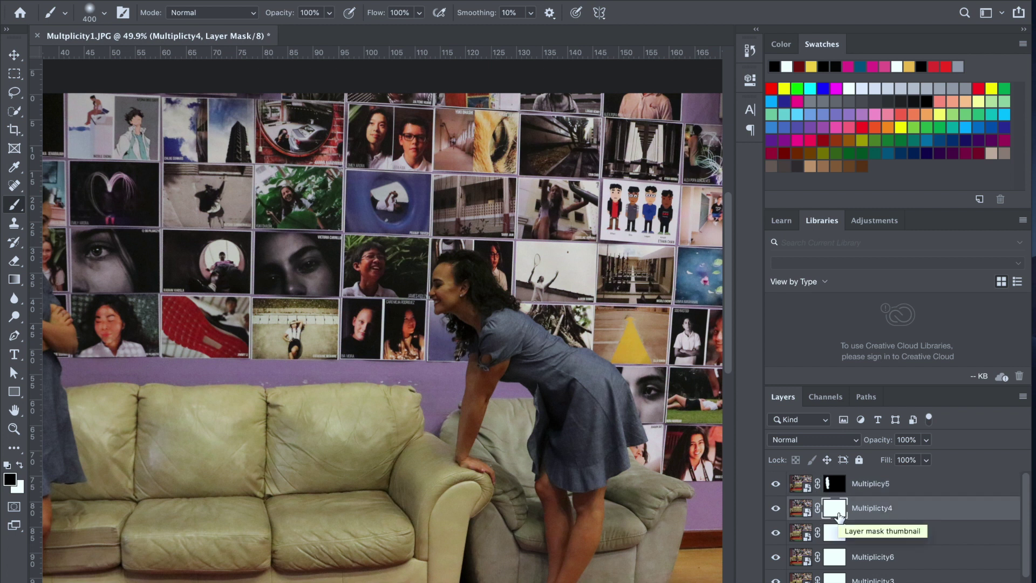
pyautogui.click(796, 512)
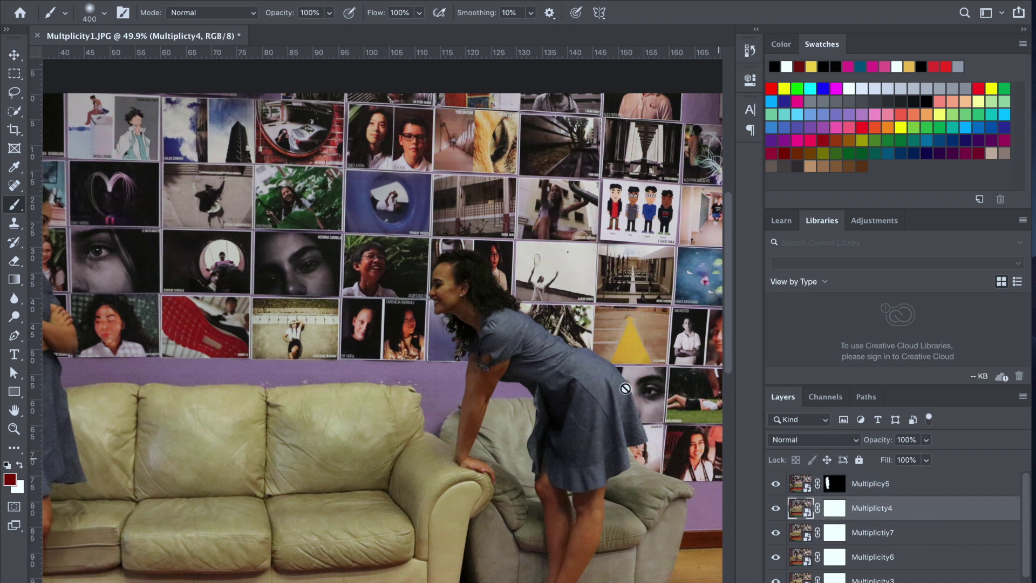
pyautogui.click(614, 365)
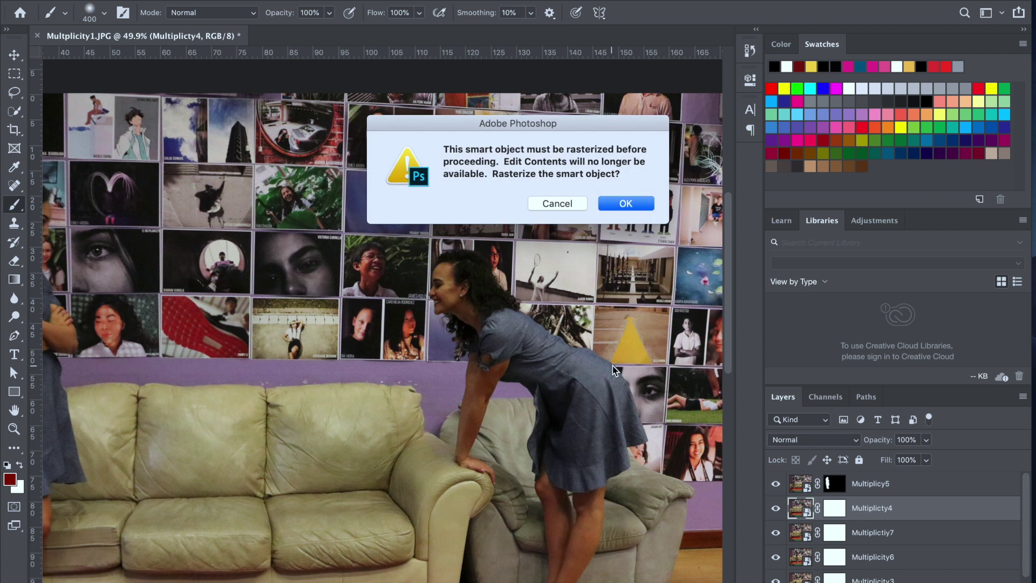
pyautogui.click(573, 203)
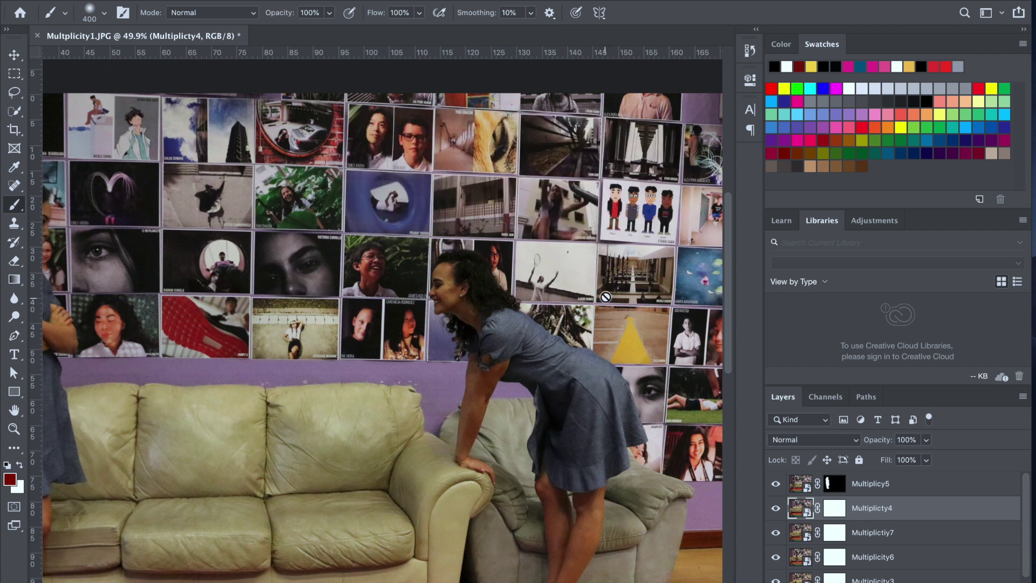
# Paint black on the Multiplicty4 layer mask over the woman leaning on the sofa arm, from head to feet
pyautogui.click(835, 509)
pyautogui.moveTo(608, 396)
pyautogui.mouseDown()
pyautogui.moveTo(569, 372)
pyautogui.moveTo(597, 378)
pyautogui.moveTo(605, 385)
pyautogui.moveTo(529, 345)
pyautogui.moveTo(479, 288)
pyautogui.moveTo(454, 286)
pyautogui.moveTo(456, 303)
pyautogui.moveTo(476, 278)
pyautogui.moveTo(451, 286)
pyautogui.moveTo(479, 309)
pyautogui.moveTo(500, 360)
pyautogui.moveTo(487, 387)
pyautogui.moveTo(490, 470)
pyautogui.moveTo(479, 460)
pyautogui.moveTo(482, 394)
pyautogui.moveTo(460, 333)
pyautogui.moveTo(467, 410)
pyautogui.mouseUp()
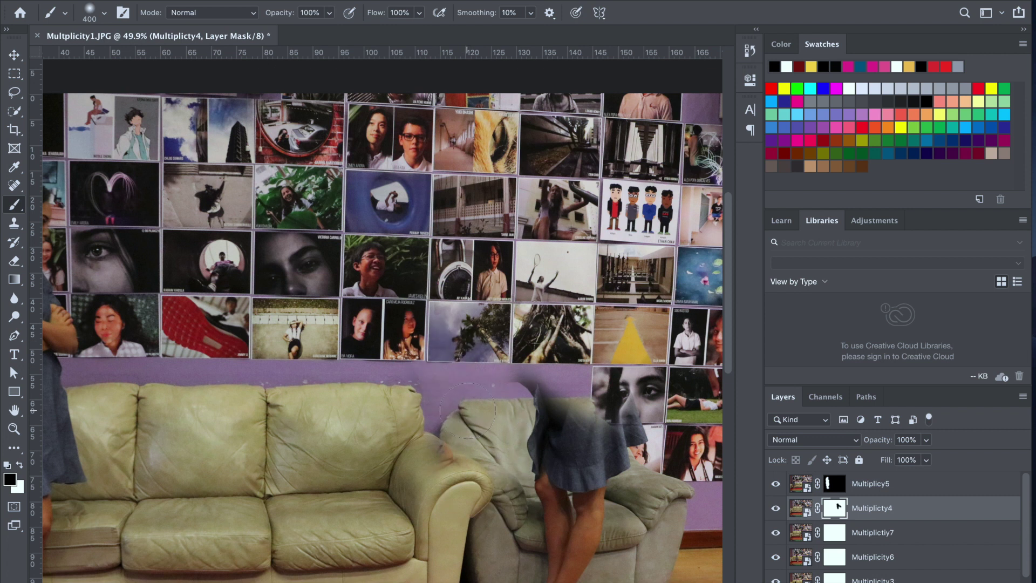
pyautogui.moveTo(568, 385)
pyautogui.mouseDown()
pyautogui.moveTo(523, 382)
pyautogui.moveTo(573, 425)
pyautogui.moveTo(623, 417)
pyautogui.moveTo(603, 452)
pyautogui.moveTo(546, 465)
pyautogui.mouseUp()
pyautogui.scroll(-4, 556, 448)
pyautogui.moveTo(575, 354)
pyautogui.mouseDown()
pyautogui.moveTo(572, 443)
pyautogui.moveTo(533, 491)
pyautogui.moveTo(512, 496)
pyautogui.moveTo(536, 506)
pyautogui.moveTo(555, 495)
pyautogui.moveTo(529, 310)
pyautogui.moveTo(544, 334)
pyautogui.moveTo(586, 307)
pyautogui.moveTo(579, 460)
pyautogui.moveTo(553, 495)
pyautogui.moveTo(514, 516)
pyautogui.mouseUp()
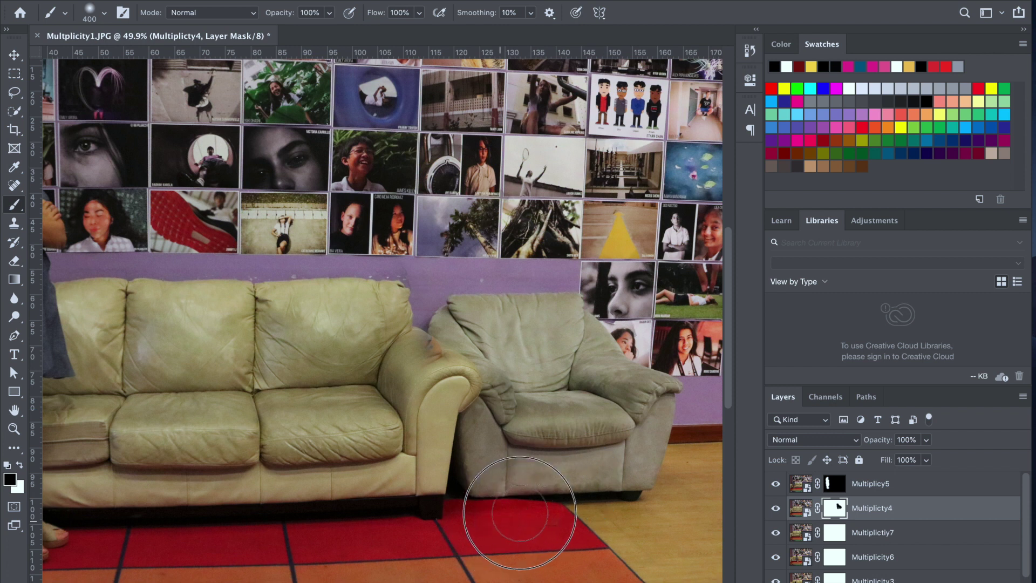
# Refine the Multiplicty4 mask around the hand on the sofa arm with a 200 px brush, and invert the mask
pyautogui.scroll(3, 331, 332)
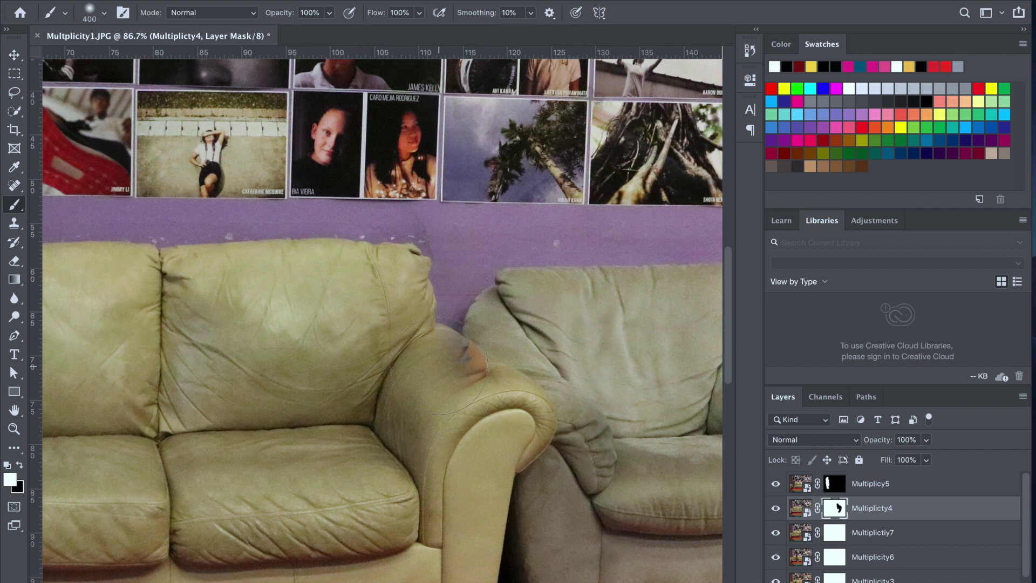
pyautogui.moveTo(428, 324)
pyautogui.mouseDown()
pyautogui.moveTo(469, 324)
pyautogui.moveTo(489, 373)
pyautogui.mouseUp()
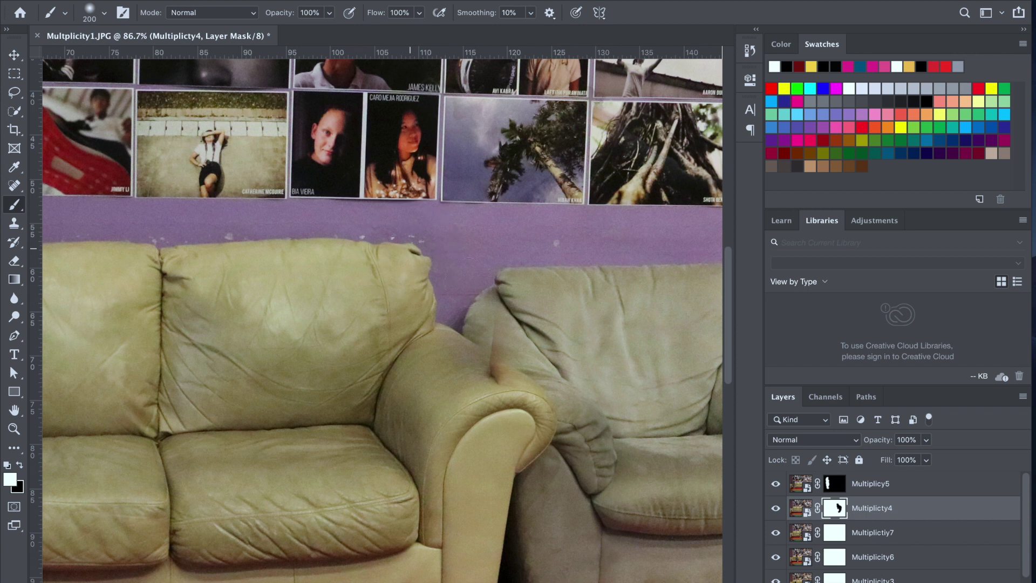
pyautogui.moveTo(518, 317)
pyautogui.mouseDown()
pyautogui.moveTo(519, 400)
pyautogui.moveTo(505, 329)
pyautogui.moveTo(514, 369)
pyautogui.mouseUp()
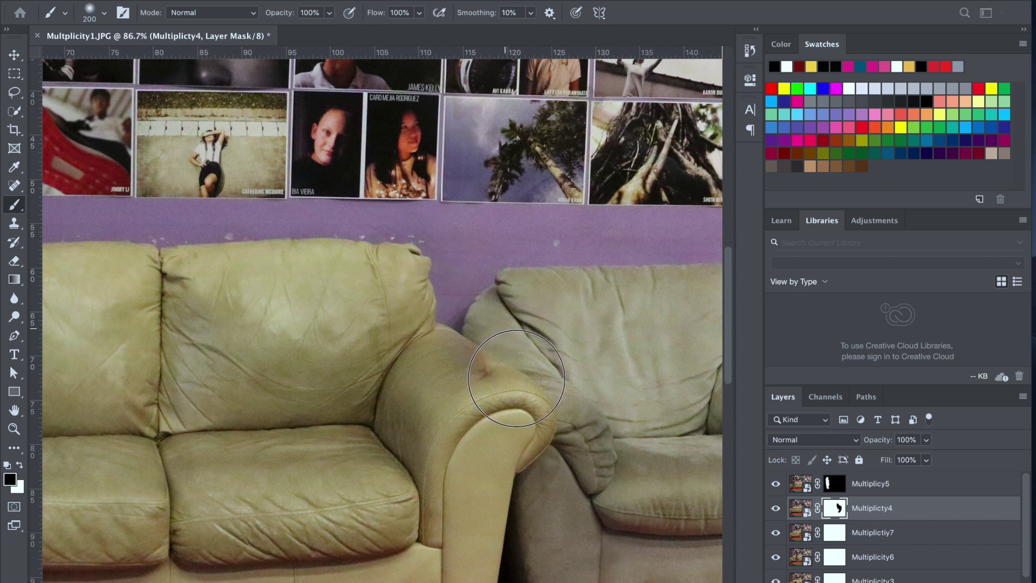
pyautogui.press('x')
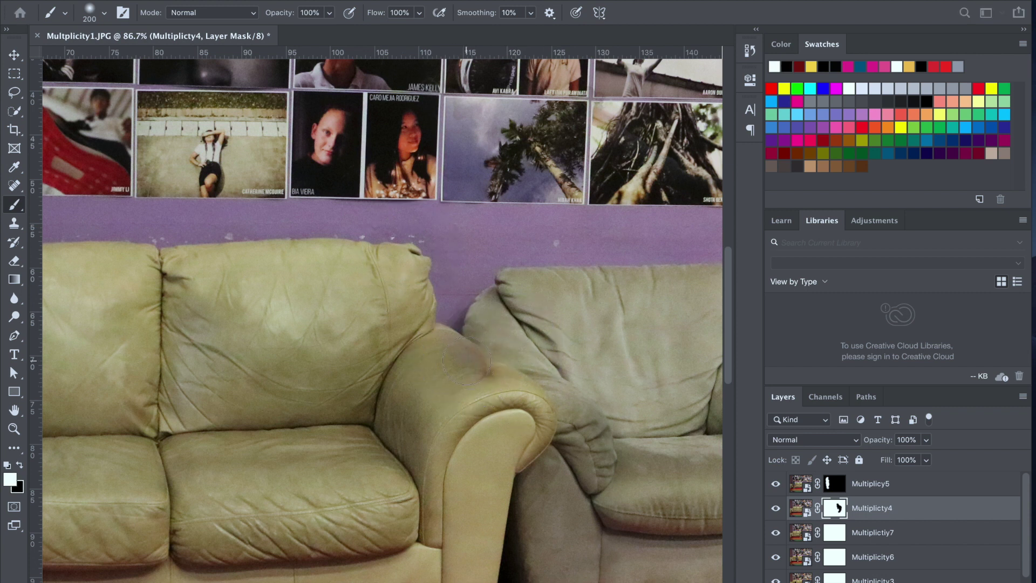
pyautogui.scroll(-5, 467, 361)
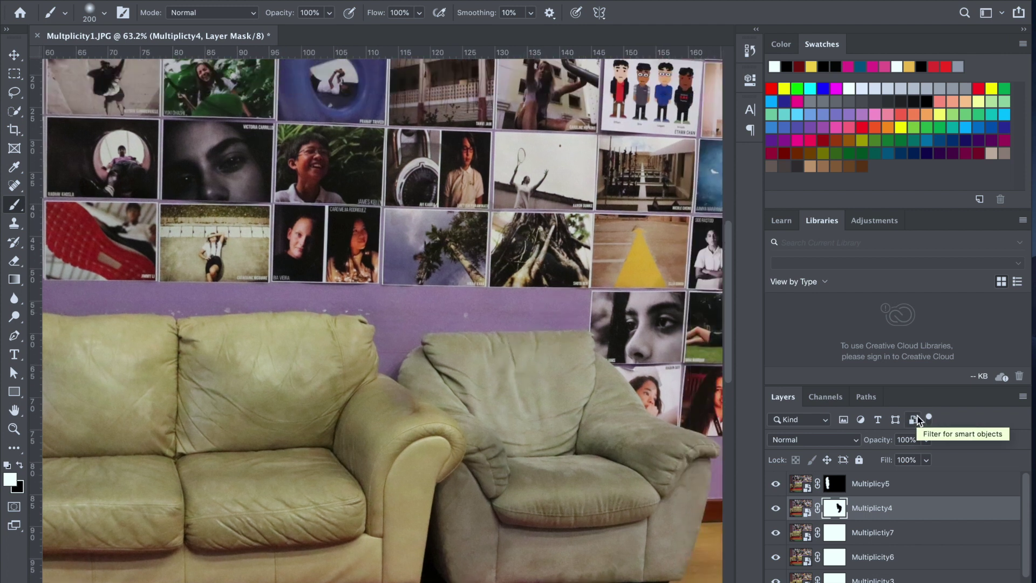
pyautogui.hotkey('ctrl', 'i')
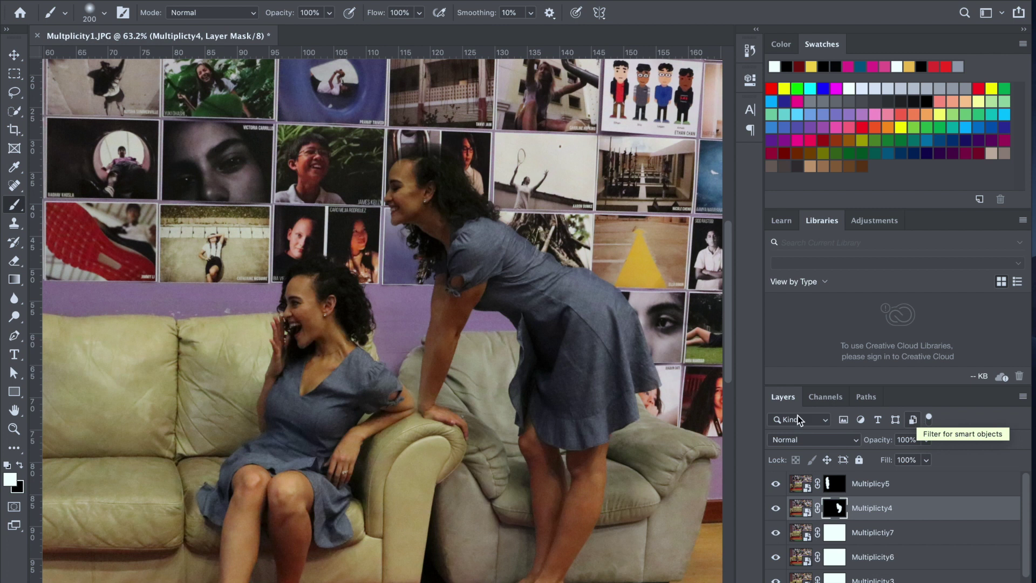
# Paint black on the Multiplictiy7 layer mask over the woman seated beside the sofa's right arm, and invert the mask
pyautogui.click(834, 534)
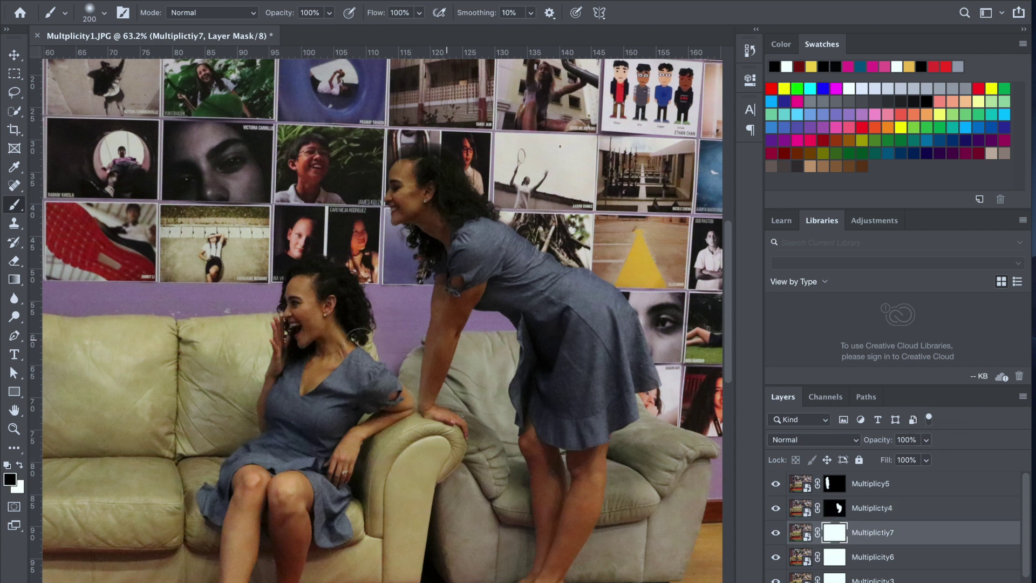
pyautogui.moveTo(332, 311)
pyautogui.mouseDown()
pyautogui.moveTo(305, 306)
pyautogui.moveTo(340, 338)
pyautogui.moveTo(285, 335)
pyautogui.moveTo(280, 317)
pyautogui.moveTo(302, 308)
pyautogui.moveTo(292, 316)
pyautogui.moveTo(291, 409)
pyautogui.moveTo(333, 368)
pyautogui.moveTo(376, 403)
pyautogui.moveTo(397, 402)
pyautogui.moveTo(386, 385)
pyautogui.moveTo(391, 427)
pyautogui.moveTo(314, 495)
pyautogui.mouseUp()
pyautogui.scroll(-3, 315, 495)
pyautogui.hscroll(-4, 301, 497)
pyautogui.hscroll(4, 509, 309)
pyautogui.moveTo(331, 532)
pyautogui.mouseDown()
pyautogui.moveTo(273, 513)
pyautogui.moveTo(301, 277)
pyautogui.mouseUp()
pyautogui.hotkey('ctrl', 'i')
# Paint black with a 250 px brush on the Multiplicity6 mask over the woman seated toward the sofa's left end, including her raised hand
pyautogui.hotkey('alt', '[')
pyautogui.hscroll(-5, 630, 503)
pyautogui.moveTo(378, 226)
pyautogui.mouseDown()
pyautogui.moveTo(347, 297)
pyautogui.moveTo(406, 329)
pyautogui.moveTo(480, 435)
pyautogui.moveTo(442, 547)
pyautogui.moveTo(449, 330)
pyautogui.moveTo(359, 334)
pyautogui.moveTo(454, 506)
pyautogui.mouseUp()
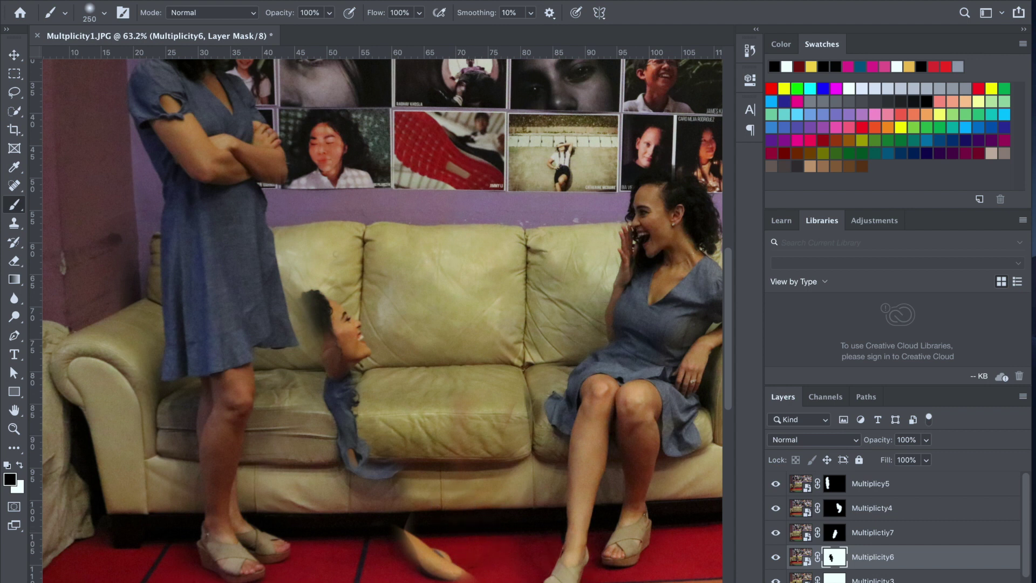
pyautogui.click(776, 557)
pyautogui.moveTo(359, 454)
pyautogui.mouseDown()
pyautogui.moveTo(324, 319)
pyautogui.moveTo(340, 324)
pyautogui.moveTo(337, 350)
pyautogui.moveTo(341, 332)
pyautogui.moveTo(326, 312)
pyautogui.mouseUp()
pyautogui.press('x')
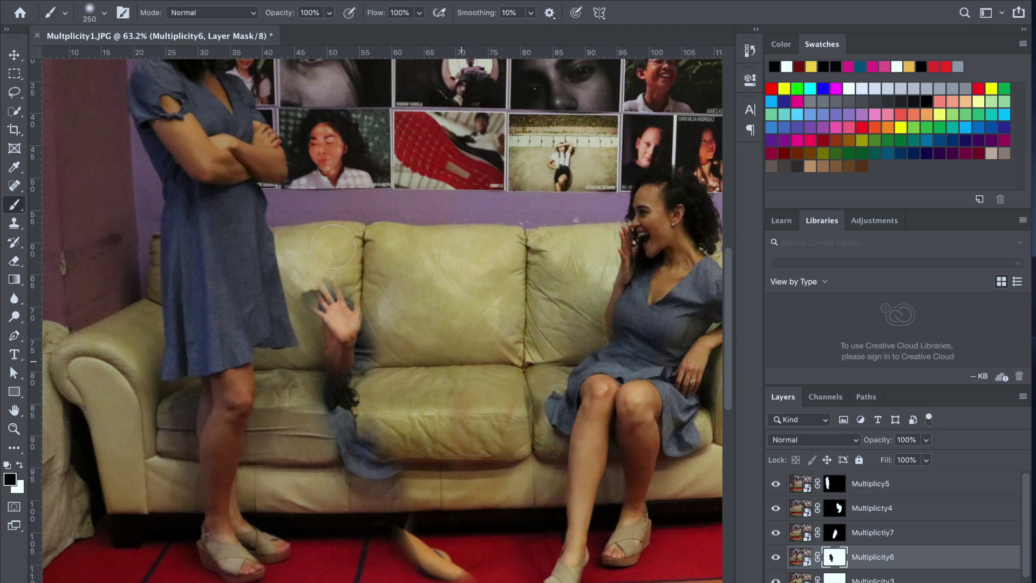
pyautogui.moveTo(318, 274)
pyautogui.mouseDown()
pyautogui.moveTo(361, 346)
pyautogui.moveTo(358, 308)
pyautogui.moveTo(387, 416)
pyautogui.moveTo(481, 527)
pyautogui.mouseUp()
pyautogui.moveTo(461, 411)
pyautogui.mouseDown()
pyautogui.moveTo(500, 411)
pyautogui.moveTo(507, 390)
pyautogui.mouseUp()
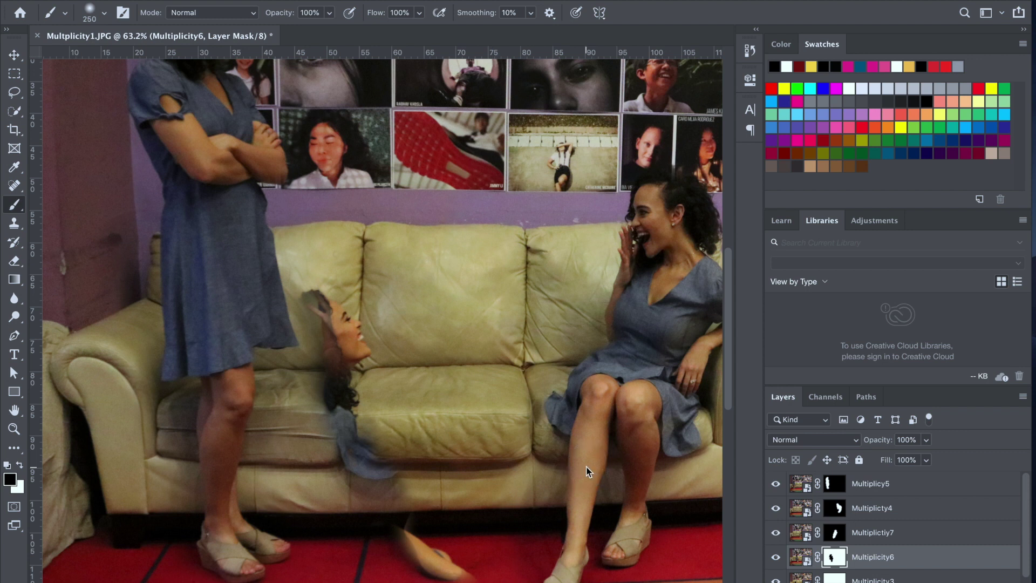
# Invert the Multiplicity6 layer mask and select the Multiplicity3 layer mask
pyautogui.hotkey('ctrl', 'i')
pyautogui.click(834, 581)
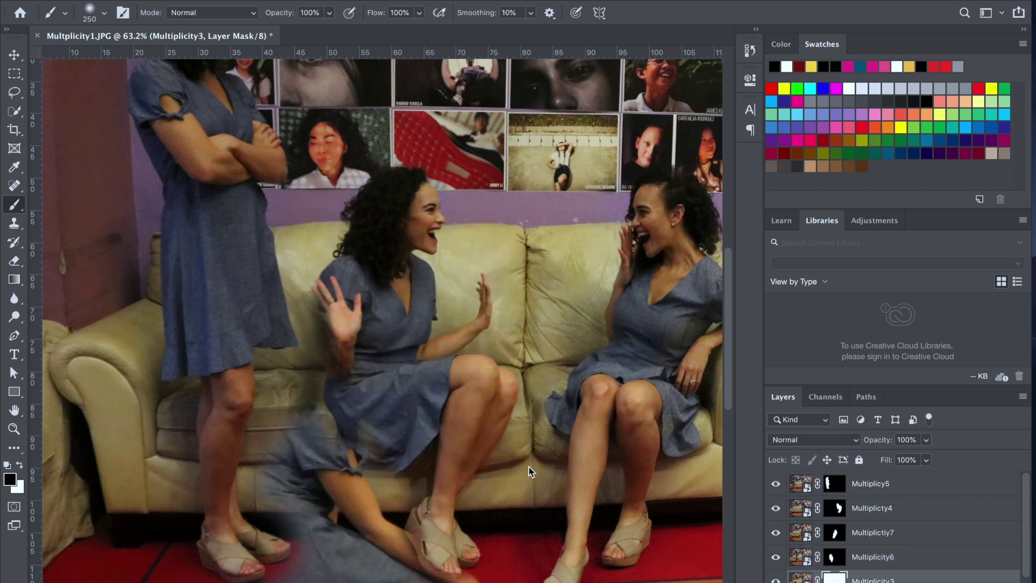
pyautogui.scroll(-5, 504, 445)
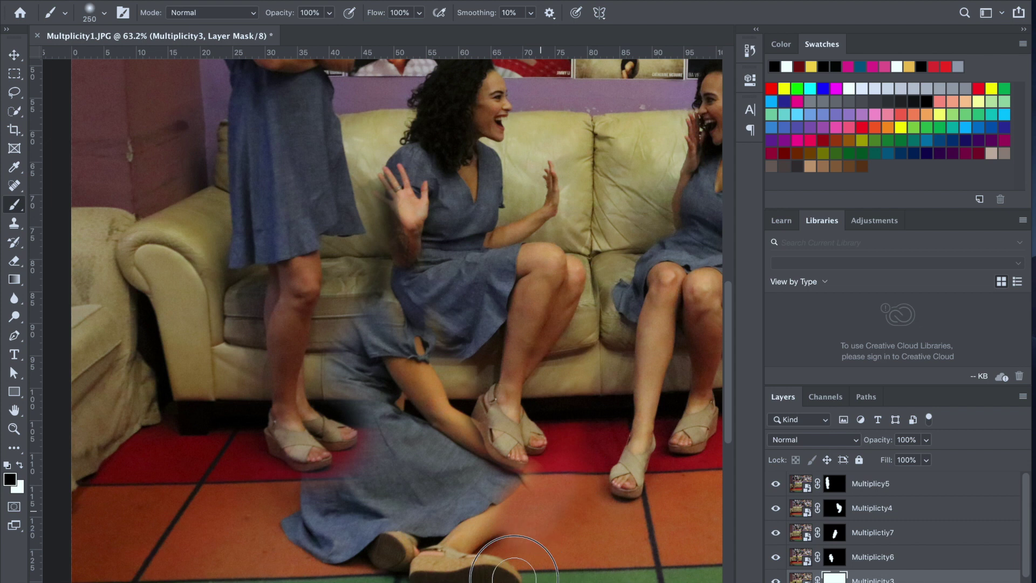
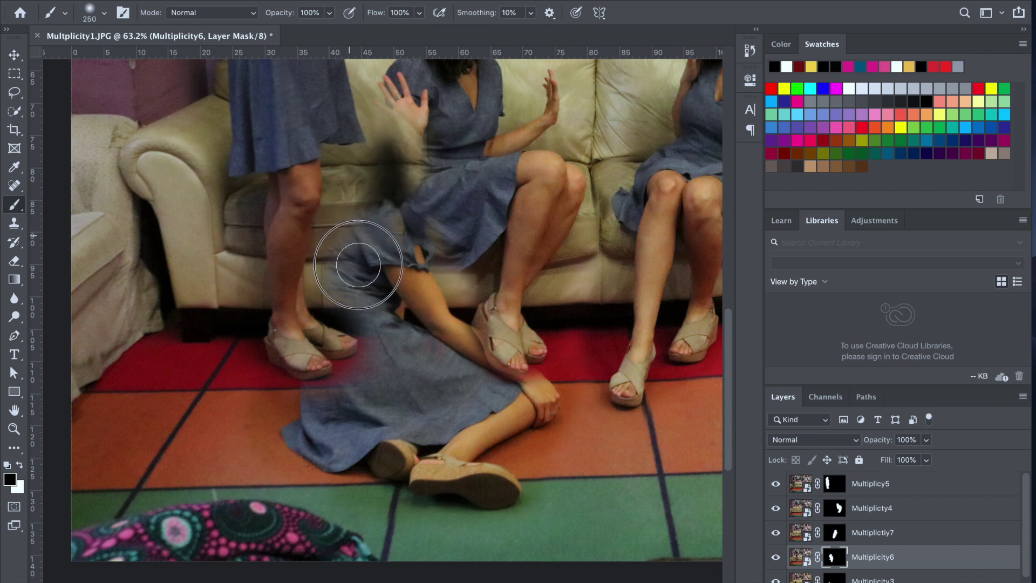
# Paint white and black on the Multiplicity6 mask around the floor-seated woman's shoulder to adjust the overlap, leaving the shoulder uncovered
pyautogui.press('x')
pyautogui.moveTo(382, 231)
pyautogui.mouseDown()
pyautogui.moveTo(392, 248)
pyautogui.moveTo(410, 230)
pyautogui.mouseUp()
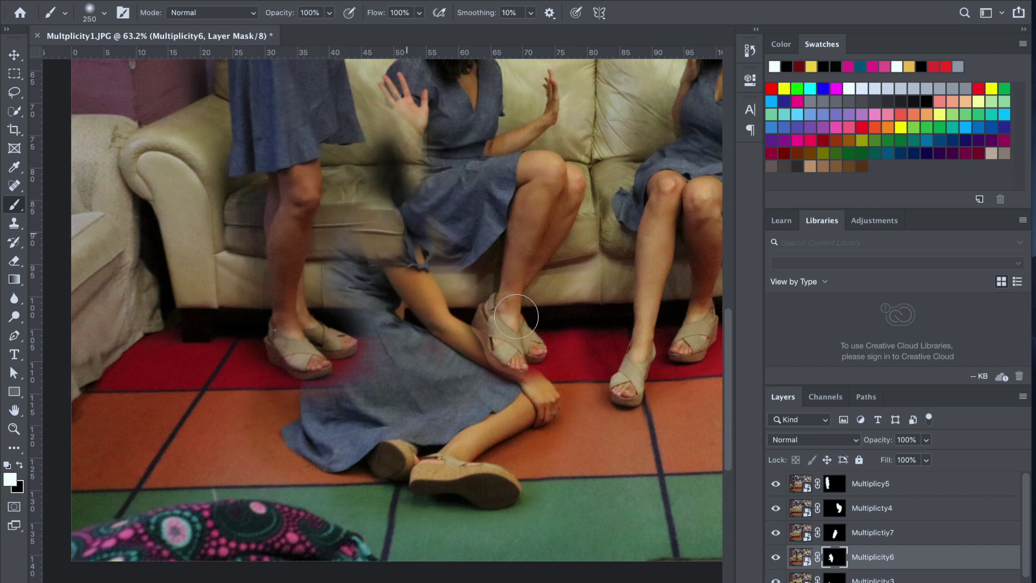
pyautogui.press('x')
pyautogui.moveTo(421, 278)
pyautogui.mouseDown()
pyautogui.moveTo(419, 173)
pyautogui.moveTo(350, 265)
pyautogui.mouseUp()
# Paint white on the Multiplicity3 layer mask over the floor-seated woman's hair, back and dress edge to reveal them
pyautogui.click(834, 578)
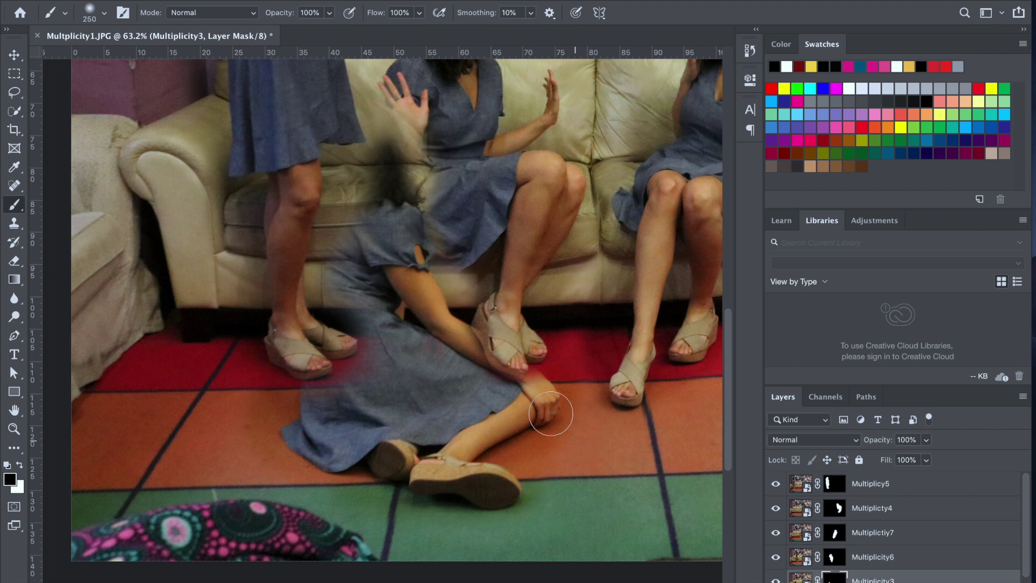
pyautogui.press('x')
pyautogui.moveTo(404, 181)
pyautogui.mouseDown()
pyautogui.moveTo(423, 181)
pyautogui.moveTo(404, 158)
pyautogui.moveTo(405, 136)
pyautogui.mouseUp()
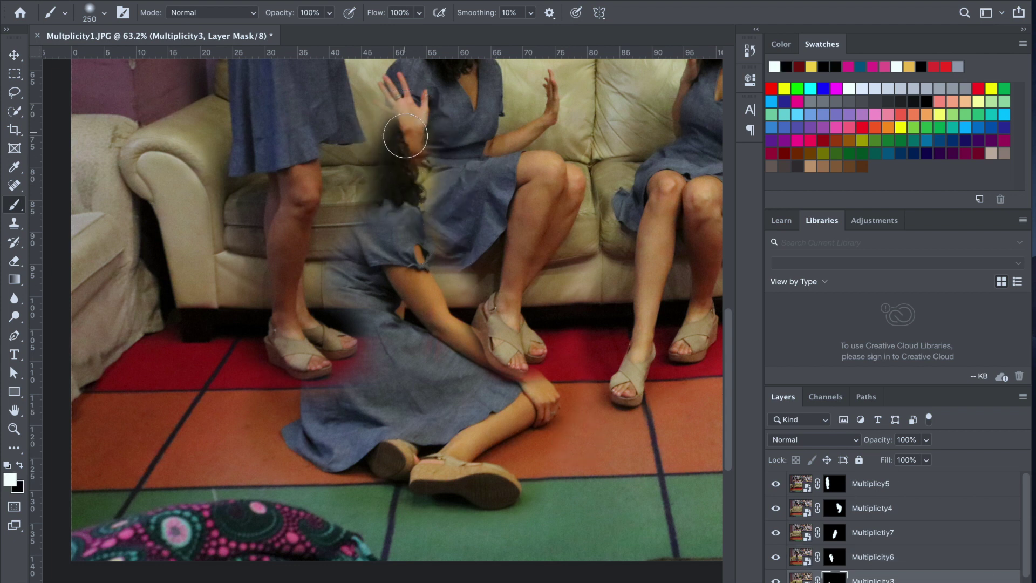
pyautogui.scroll(3, 387, 211)
pyautogui.moveTo(381, 195)
pyautogui.mouseDown()
pyautogui.moveTo(430, 171)
pyautogui.moveTo(377, 199)
pyautogui.moveTo(385, 219)
pyautogui.moveTo(366, 210)
pyautogui.moveTo(384, 191)
pyautogui.moveTo(364, 286)
pyautogui.moveTo(340, 305)
pyautogui.moveTo(367, 350)
pyautogui.moveTo(343, 441)
pyautogui.moveTo(386, 356)
pyautogui.moveTo(379, 388)
pyautogui.moveTo(344, 400)
pyautogui.moveTo(375, 424)
pyautogui.mouseUp()
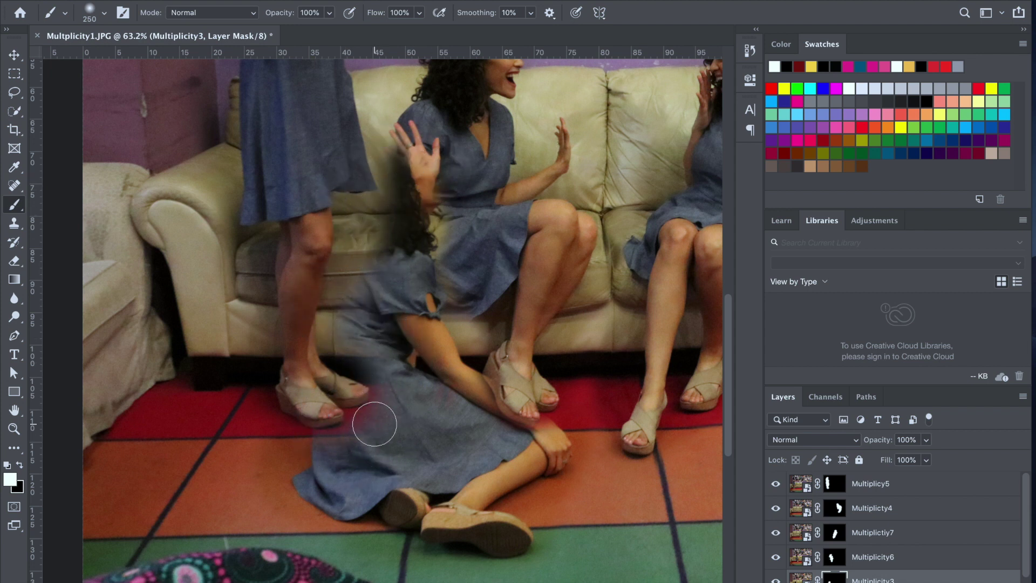
# Paint black on the Multiplicy5 layer mask where the standing woman's feet overlap the floor-seated woman's dress
pyautogui.click(834, 484)
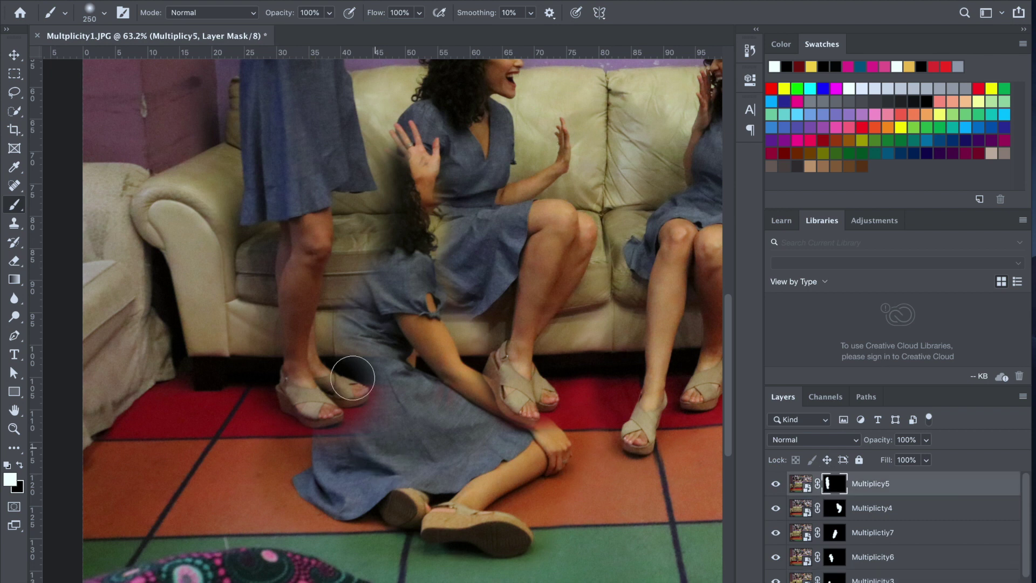
pyautogui.press('x')
pyautogui.moveTo(352, 401)
pyautogui.mouseDown()
pyautogui.moveTo(368, 349)
pyautogui.moveTo(360, 458)
pyautogui.moveTo(351, 406)
pyautogui.moveTo(369, 337)
pyautogui.moveTo(350, 466)
pyautogui.moveTo(359, 310)
pyautogui.moveTo(318, 420)
pyautogui.moveTo(321, 455)
pyautogui.moveTo(328, 328)
pyautogui.moveTo(335, 342)
pyautogui.moveTo(305, 306)
pyautogui.moveTo(291, 398)
pyautogui.mouseUp()
# Restore the standing woman's lower leg and shoe by painting white with a 150 px brush on the Multiplicy5 mask
pyautogui.press('x')
pyautogui.press('super+equal')
pyautogui.press('super+equal')
pyautogui.press('super+equal')
pyautogui.press('super+equal')
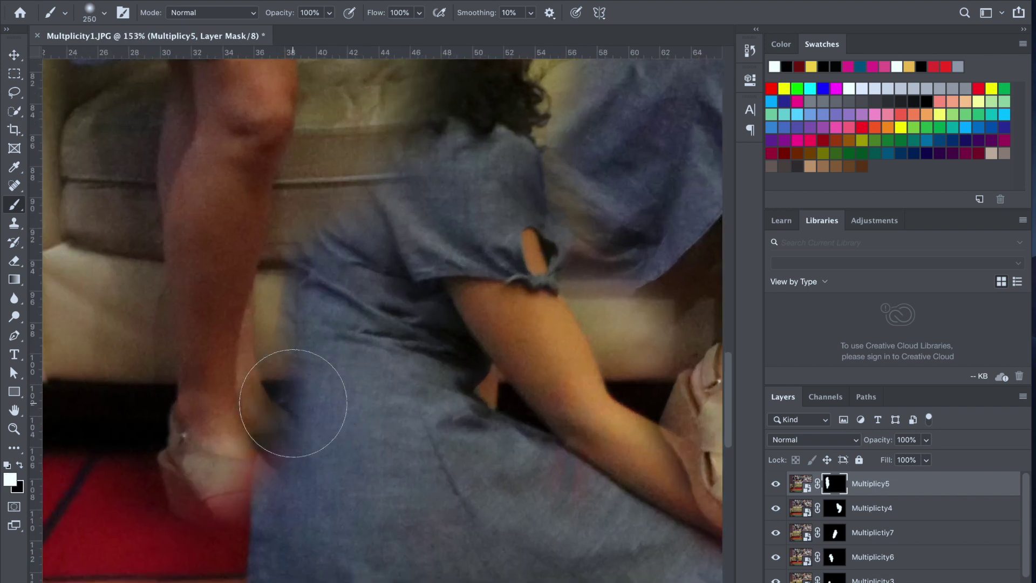
pyautogui.moveTo(212, 375); pyautogui.dragTo(213, 495)
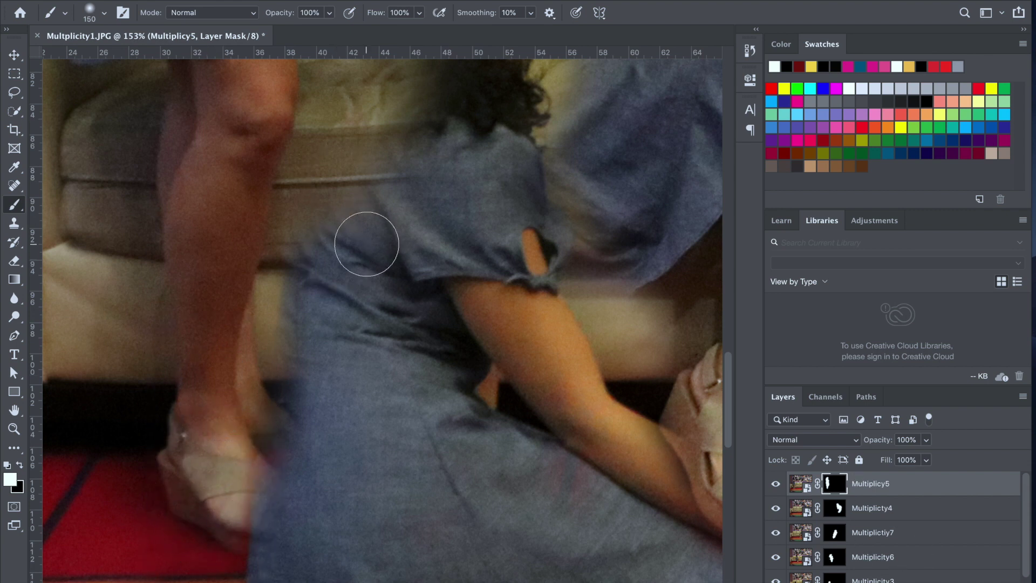
# Paint black on the Multiplicy5 mask around the floor-seated woman's shoulder and hair to uncover them
pyautogui.press('x')
pyautogui.moveTo(376, 202)
pyautogui.mouseDown()
pyautogui.moveTo(336, 197)
pyautogui.moveTo(366, 158)
pyautogui.moveTo(317, 271)
pyautogui.moveTo(351, 139)
pyautogui.mouseUp()
pyautogui.scroll(2, 349, 146)
pyautogui.scroll(3, 348, 146)
pyautogui.moveTo(347, 225)
pyautogui.mouseDown()
pyautogui.moveTo(378, 224)
pyautogui.moveTo(358, 277)
pyautogui.moveTo(381, 289)
pyautogui.moveTo(342, 225)
pyautogui.moveTo(381, 169)
pyautogui.moveTo(398, 167)
pyautogui.mouseUp()
pyautogui.scroll(5, 402, 251)
pyautogui.moveTo(389, 416)
pyautogui.mouseDown()
pyautogui.moveTo(396, 324)
pyautogui.moveTo(345, 379)
pyautogui.moveTo(363, 400)
pyautogui.moveTo(338, 401)
pyautogui.mouseUp()
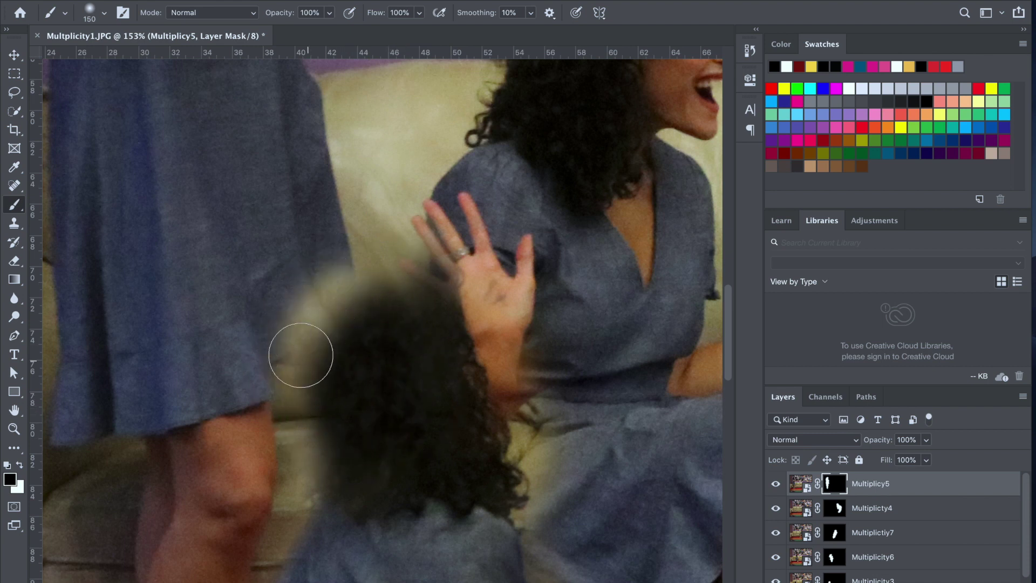
# Restore the standing woman's dress hem beside the hair by painting white on the Multiplicy5 mask, reducing the brush to 90 px
pyautogui.press('x')
pyautogui.moveTo(332, 261)
pyautogui.mouseDown()
pyautogui.moveTo(305, 291)
pyautogui.moveTo(293, 347)
pyautogui.mouseUp()
pyautogui.press('[')
pyautogui.press('[')
pyautogui.press('[')
pyautogui.moveTo(340, 283); pyautogui.dragTo(300, 411)
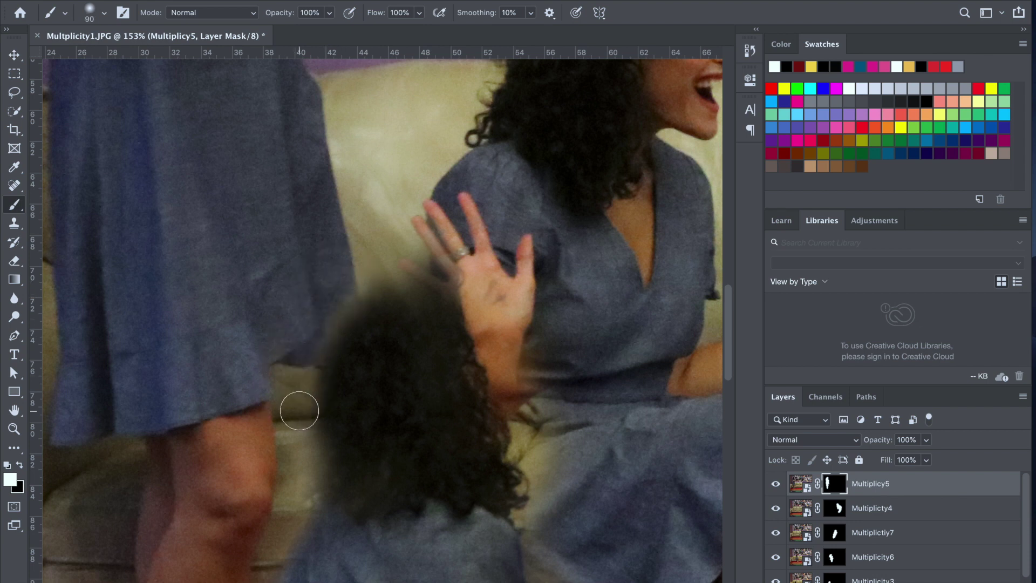
# Paint black on the Multiplicy5 mask above the floor-seated woman's hair and across the raised hand to uncover the fingers
pyautogui.press('x')
pyautogui.click(392, 269)
pyautogui.moveTo(392, 269)
pyautogui.mouseDown()
pyautogui.moveTo(407, 313)
pyautogui.moveTo(470, 282)
pyautogui.moveTo(504, 312)
pyautogui.moveTo(512, 352)
pyautogui.moveTo(498, 318)
pyautogui.mouseUp()
pyautogui.press('x')
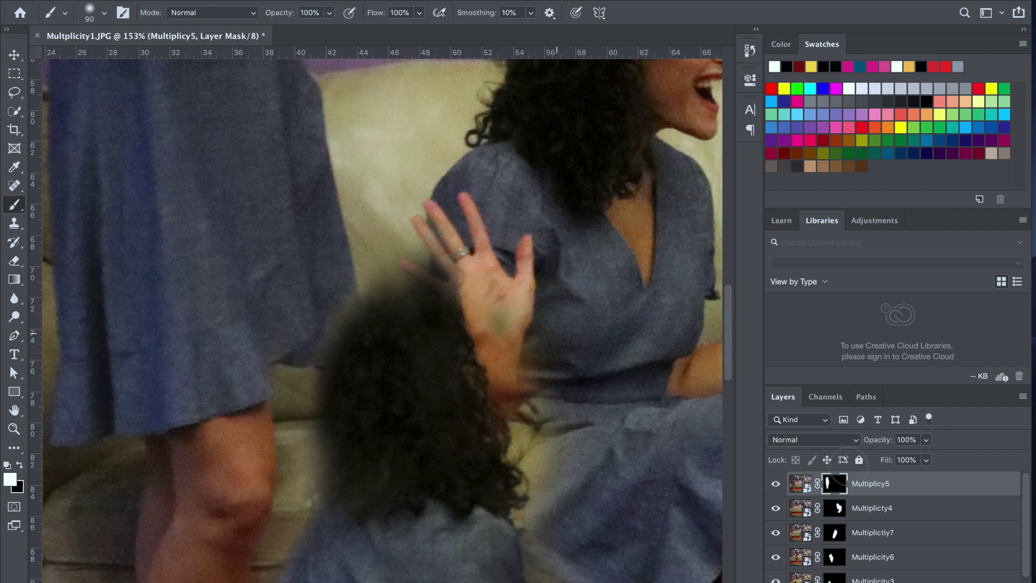
# Paint black on the Multiplicity6 mask over the raised palm and wrist to uncover the floor-seated woman's face and hair edge
pyautogui.click(835, 558)
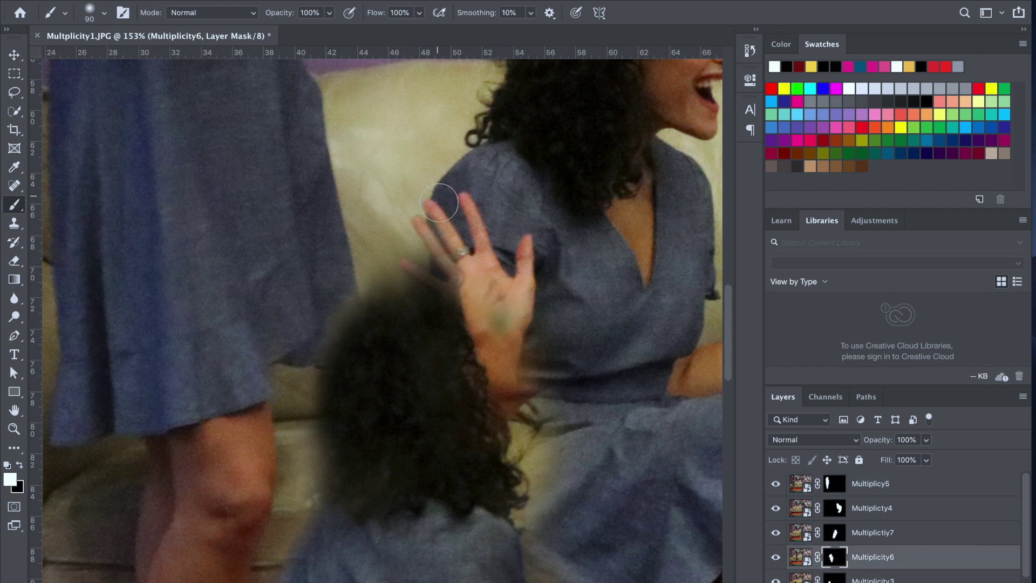
pyautogui.press('x')
pyautogui.moveTo(514, 335)
pyautogui.mouseDown()
pyautogui.moveTo(470, 284)
pyautogui.moveTo(514, 305)
pyautogui.moveTo(497, 350)
pyautogui.moveTo(471, 300)
pyautogui.moveTo(520, 329)
pyautogui.moveTo(541, 357)
pyautogui.moveTo(505, 398)
pyautogui.mouseUp()
pyautogui.moveTo(508, 495); pyautogui.dragTo(526, 513)
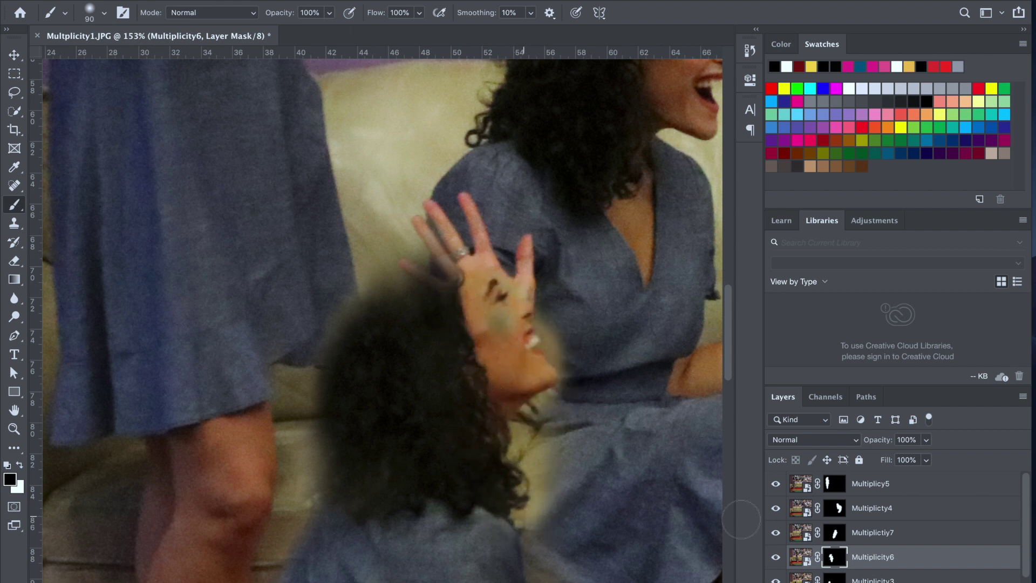
# Paint white on the Multiplicity3 mask beside the floor-seated woman's neck and the ends of her hair
pyautogui.click(834, 579)
pyautogui.press('x')
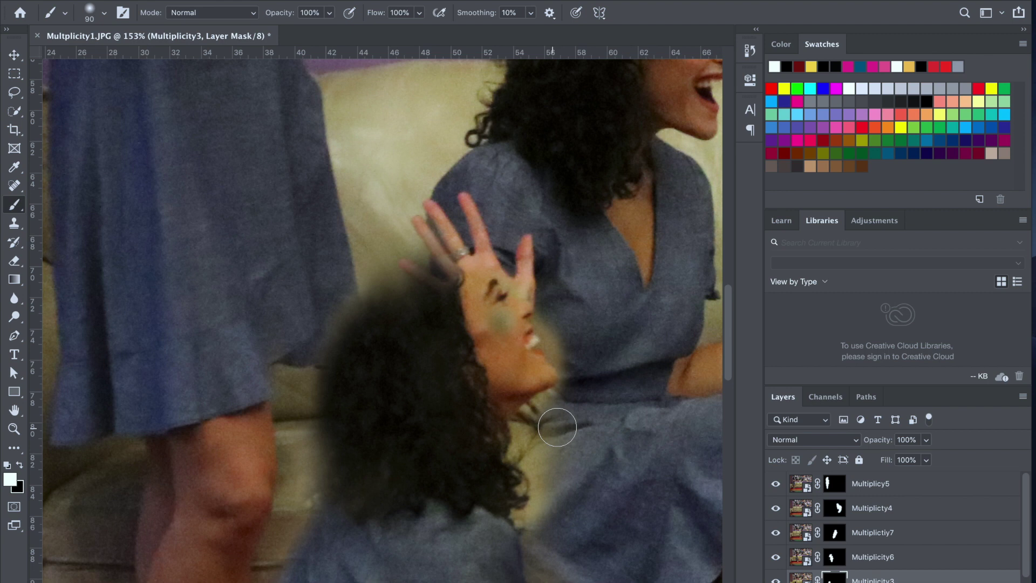
pyautogui.moveTo(552, 443)
pyautogui.mouseDown()
pyautogui.moveTo(587, 461)
pyautogui.moveTo(538, 430)
pyautogui.moveTo(547, 488)
pyautogui.moveTo(536, 467)
pyautogui.moveTo(527, 515)
pyautogui.moveTo(560, 469)
pyautogui.moveTo(546, 423)
pyautogui.moveTo(546, 502)
pyautogui.mouseUp()
pyautogui.press('x')
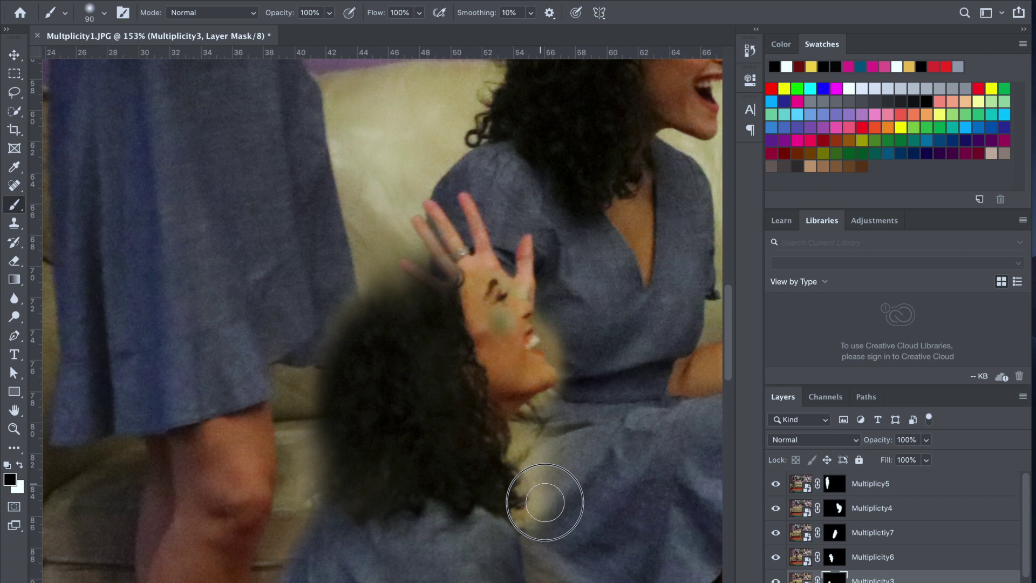
# Restore the couch-seated woman's dress around the floor-seated woman's chin and neck by painting white on the Multiplicity6 mask
pyautogui.click(840, 554)
pyautogui.press('x')
pyautogui.moveTo(560, 439)
pyautogui.mouseDown()
pyautogui.moveTo(548, 459)
pyautogui.moveTo(543, 508)
pyautogui.moveTo(538, 445)
pyautogui.moveTo(524, 431)
pyautogui.moveTo(550, 410)
pyautogui.moveTo(551, 447)
pyautogui.mouseUp()
pyautogui.moveTo(597, 374)
pyautogui.mouseDown()
pyautogui.moveTo(572, 353)
pyautogui.moveTo(525, 256)
pyautogui.moveTo(421, 245)
pyautogui.moveTo(403, 295)
pyautogui.moveTo(428, 266)
pyautogui.moveTo(405, 322)
pyautogui.moveTo(436, 277)
pyautogui.moveTo(388, 291)
pyautogui.moveTo(421, 249)
pyautogui.moveTo(371, 323)
pyautogui.moveTo(431, 314)
pyautogui.moveTo(461, 337)
pyautogui.moveTo(500, 327)
pyautogui.moveTo(483, 308)
pyautogui.moveTo(518, 342)
pyautogui.mouseUp()
pyautogui.press('x')
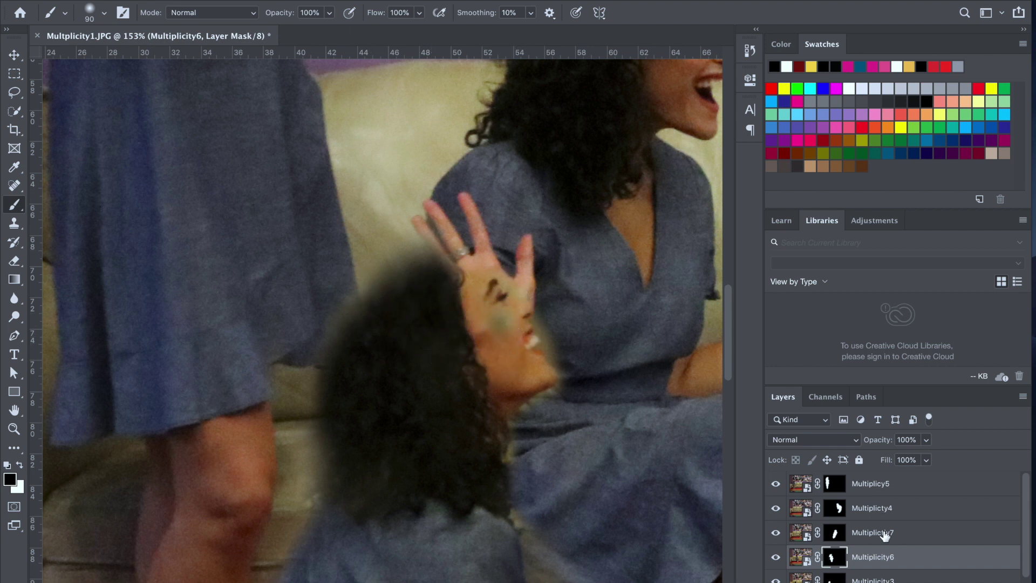
# Try to remove the green spot on the floor-seated woman's cheek by painting white on the Multiplictiy7 and Multiplicity3 masks
pyautogui.click(835, 533)
pyautogui.press('x')
pyautogui.click(502, 323)
pyautogui.moveTo(503, 323)
pyautogui.mouseDown()
pyautogui.moveTo(493, 317)
pyautogui.moveTo(475, 331)
pyautogui.moveTo(501, 342)
pyautogui.moveTo(484, 318)
pyautogui.mouseUp()
pyautogui.press('x')
pyautogui.click(834, 579)
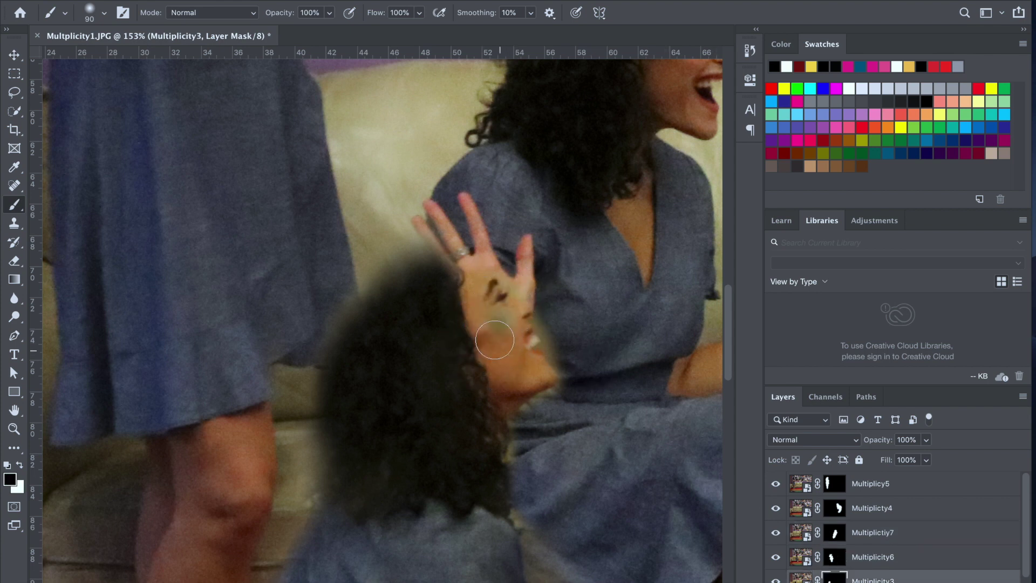
pyautogui.press('x')
pyautogui.moveTo(481, 351); pyautogui.dragTo(503, 334)
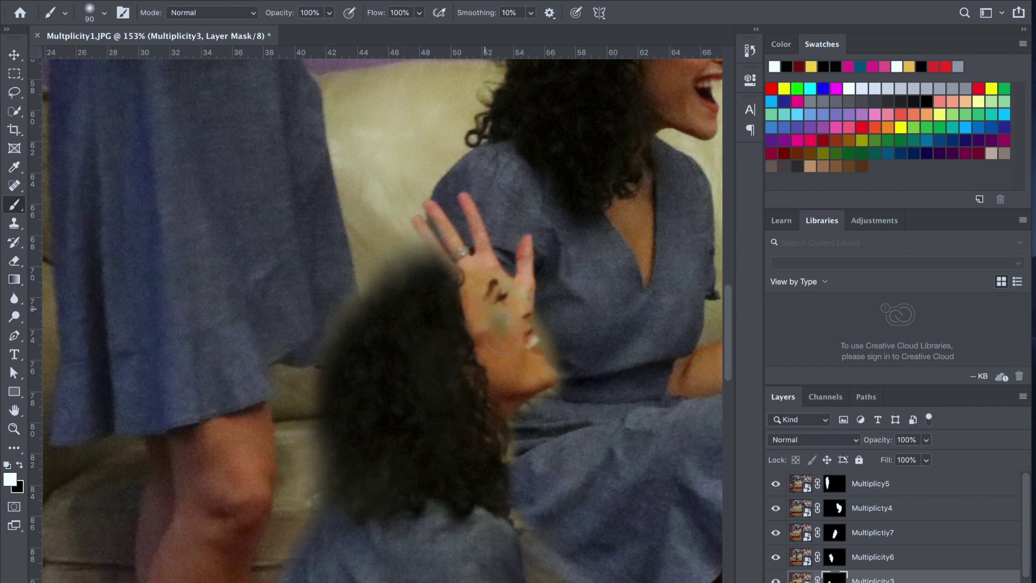
# Paint black on the Multiplicy5 mask across the floor-seated woman's cheek to clear the green spot
pyautogui.click(839, 510)
pyautogui.click(834, 484)
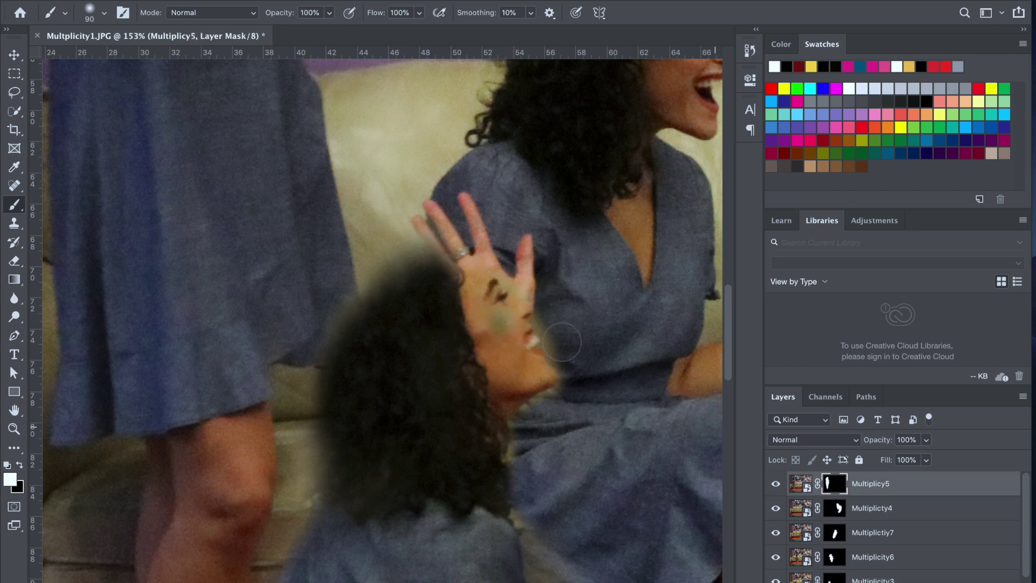
pyautogui.press('x')
pyautogui.moveTo(479, 331)
pyautogui.mouseDown()
pyautogui.moveTo(465, 366)
pyautogui.moveTo(492, 321)
pyautogui.moveTo(502, 333)
pyautogui.moveTo(463, 336)
pyautogui.moveTo(488, 310)
pyautogui.moveTo(446, 352)
pyautogui.moveTo(457, 319)
pyautogui.moveTo(420, 344)
pyautogui.moveTo(402, 287)
pyautogui.moveTo(369, 332)
pyautogui.moveTo(366, 297)
pyautogui.moveTo(413, 282)
pyautogui.moveTo(410, 266)
pyautogui.moveTo(464, 267)
pyautogui.moveTo(489, 320)
pyautogui.moveTo(536, 364)
pyautogui.mouseUp()
# Hide the Multiplicity3 layer and show it again to compare the whole composite with and without the floor-seated woman
pyautogui.scroll(-5, 536, 364)
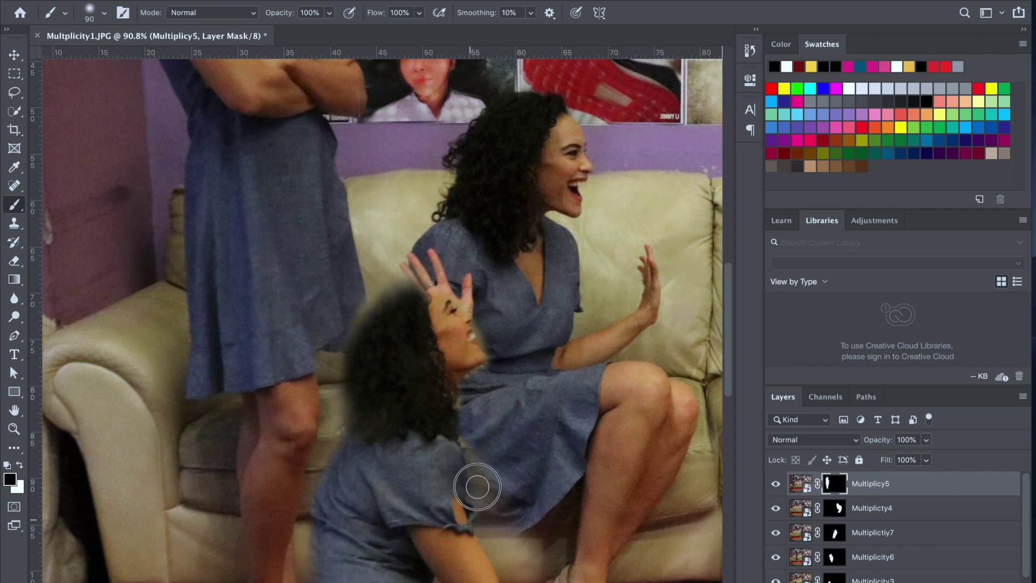
pyautogui.scroll(-2, 491, 492)
pyautogui.scroll(-2, 491, 491)
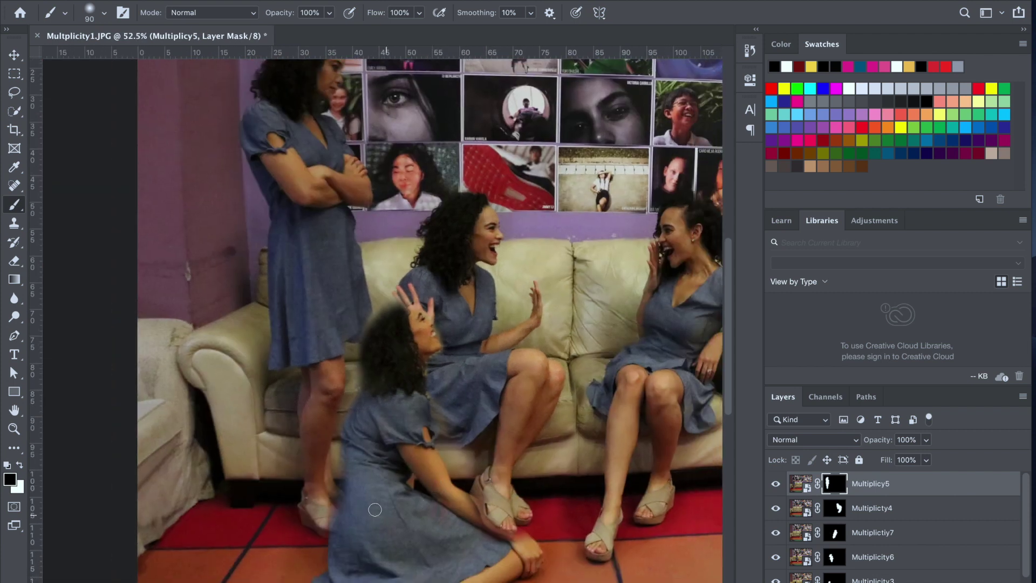
pyautogui.scroll(-2, 376, 509)
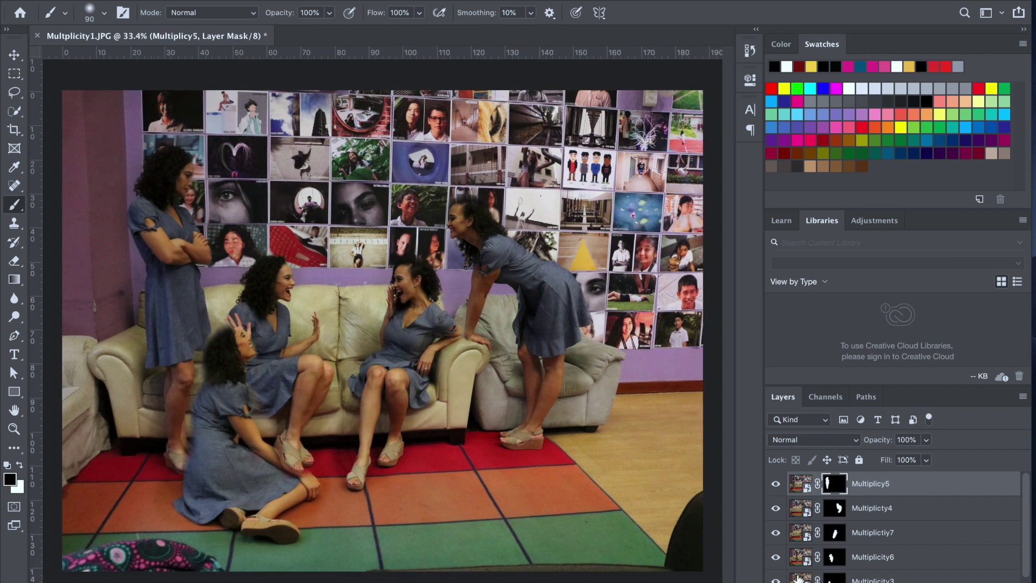
pyautogui.click(778, 580)
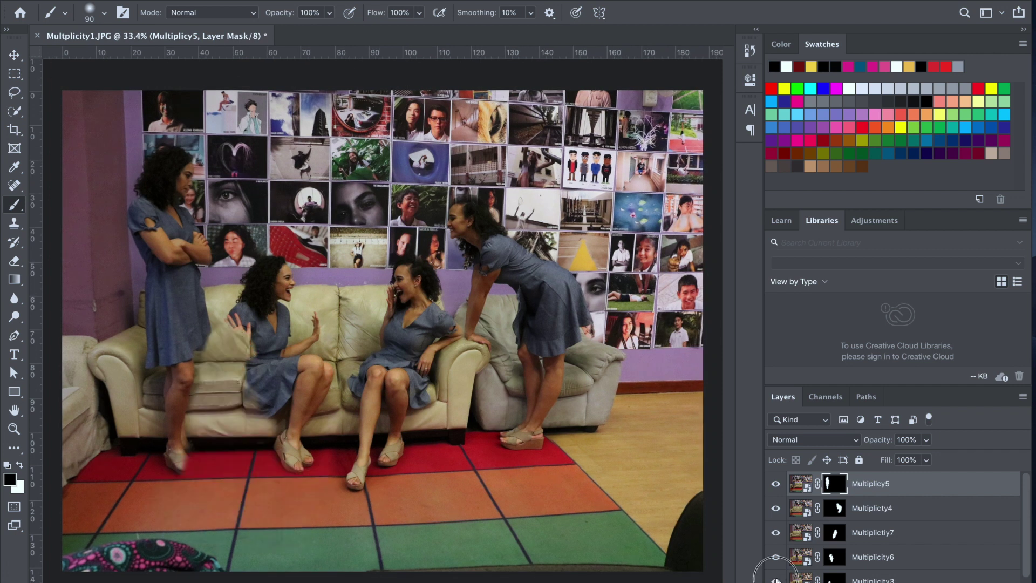
pyautogui.click(776, 580)
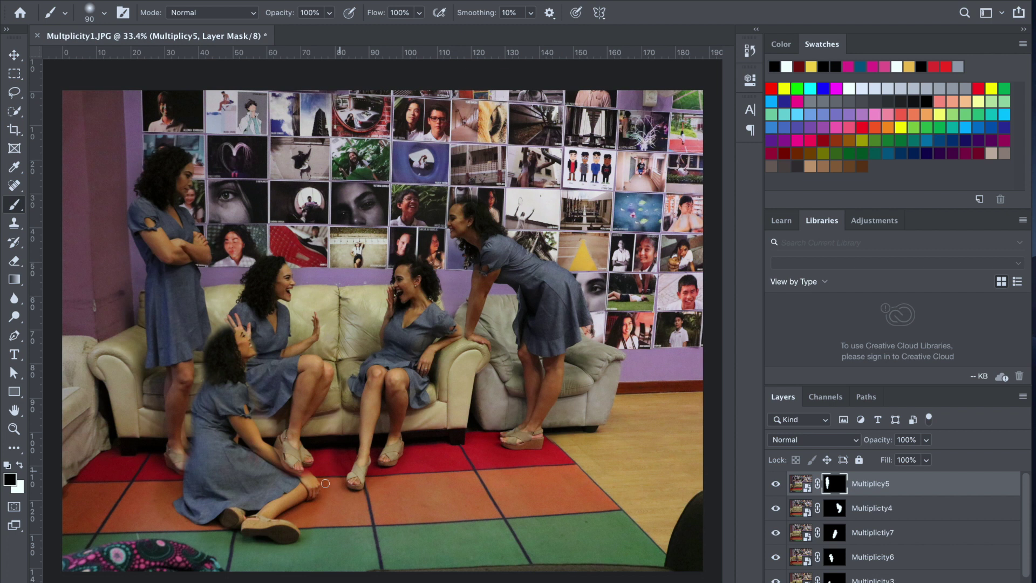
# Uncover the floor-seated woman's forearm in front of the couch-seated woman's sandals by painting black on the Multiplicity6 mask
pyautogui.click(839, 579)
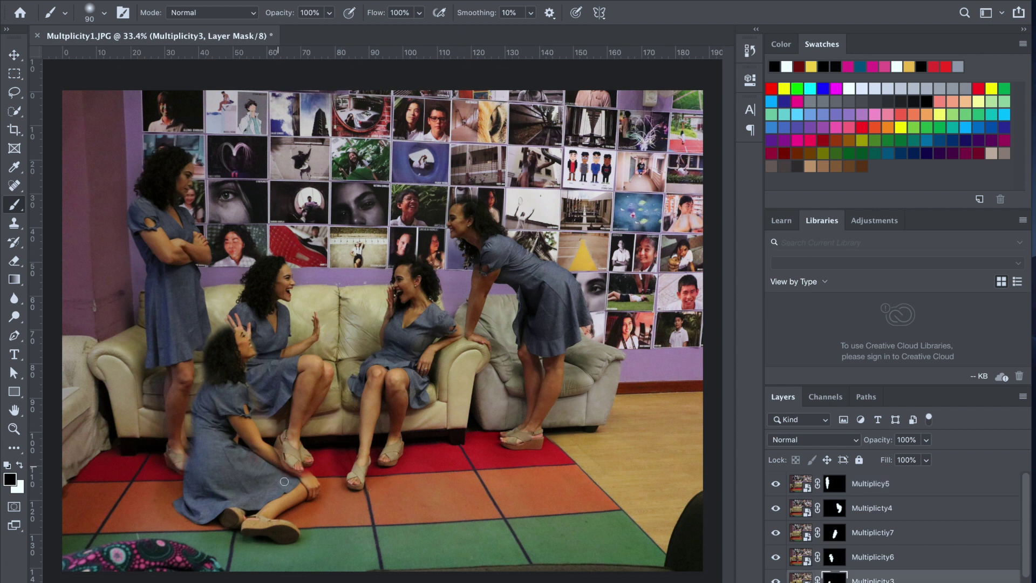
pyautogui.press('x')
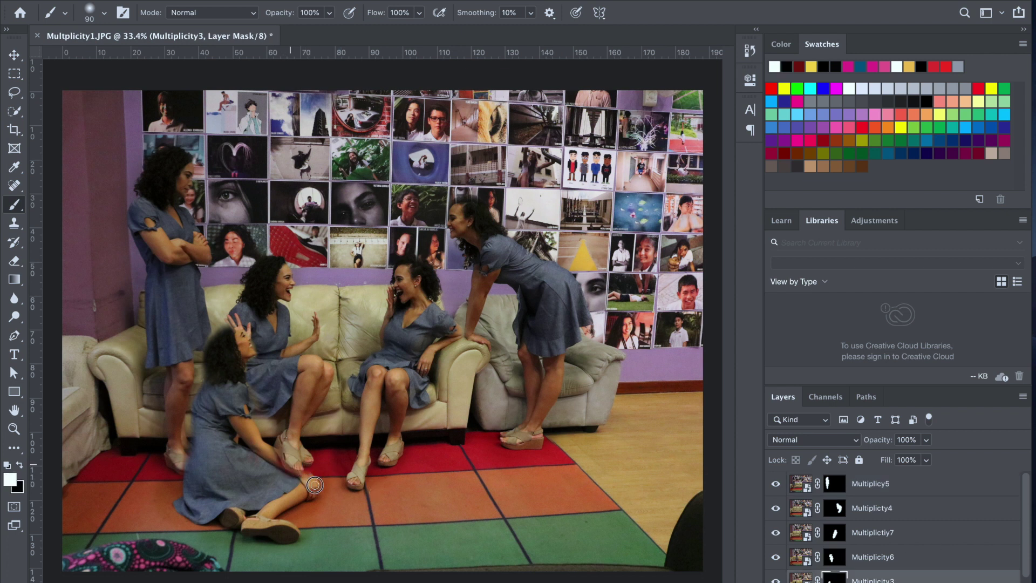
pyautogui.click(833, 558)
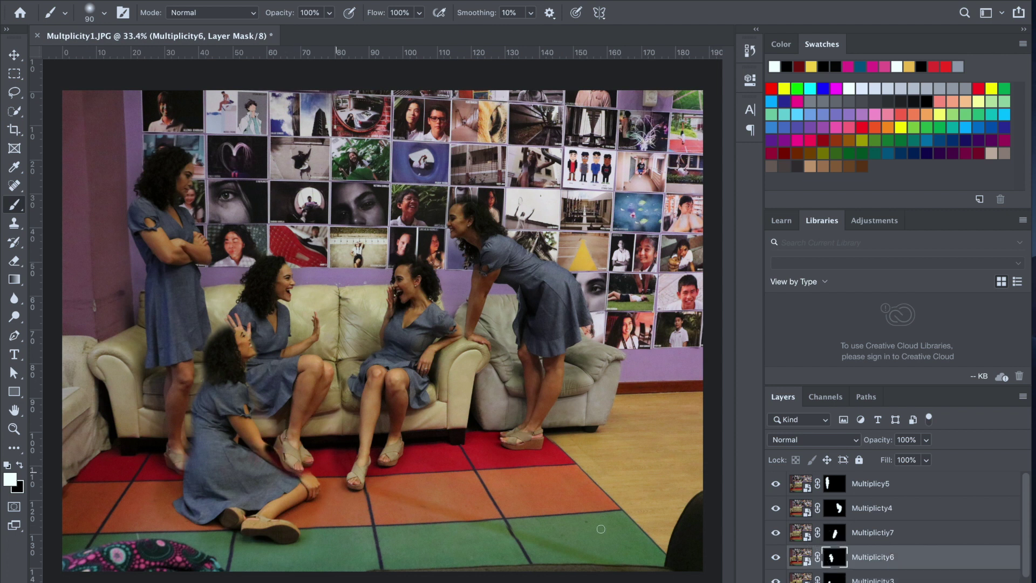
pyautogui.press('x')
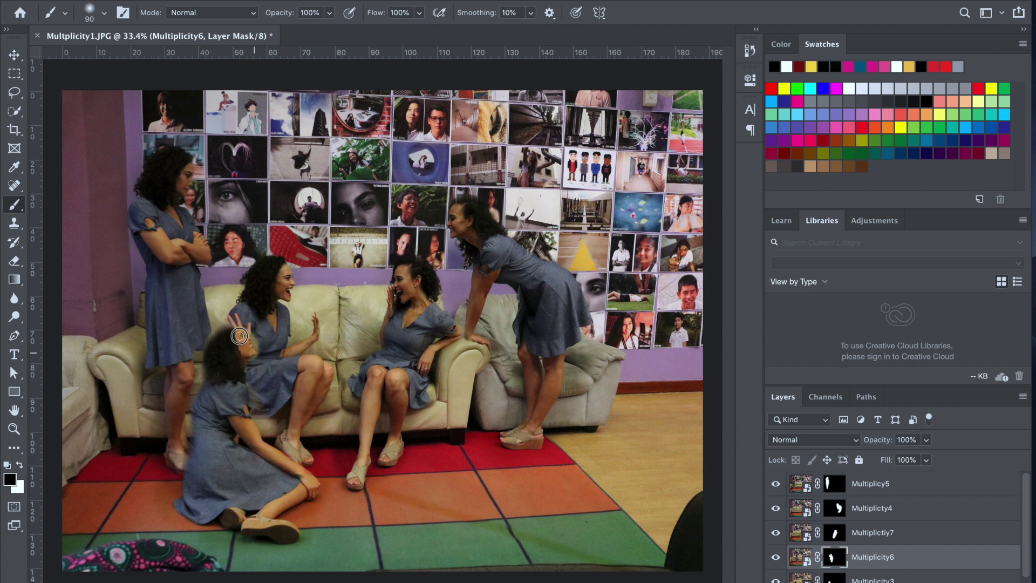
# Restore the couch-seated woman's dress along the edge of the floor-seated woman's face by painting white on the Multiplicity6 mask
pyautogui.scroll(5, 213, 363)
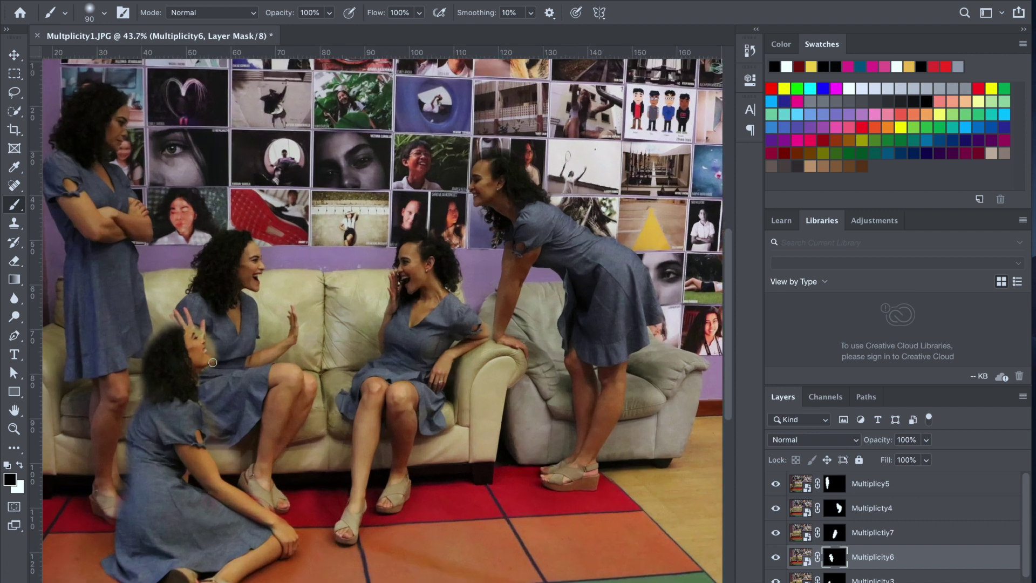
pyautogui.press('x')
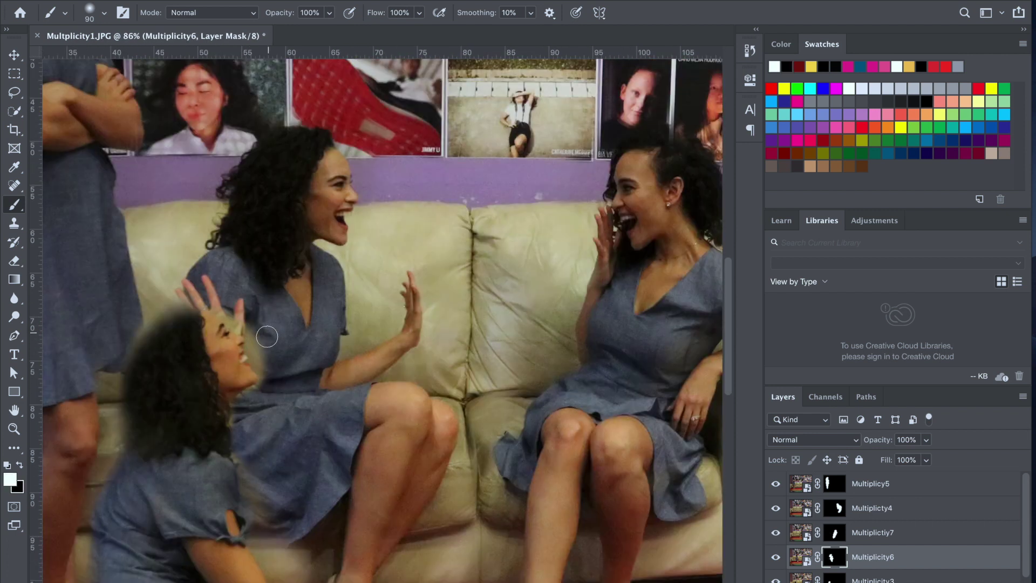
pyautogui.moveTo(254, 321)
pyautogui.mouseDown()
pyautogui.moveTo(229, 309)
pyautogui.moveTo(280, 345)
pyautogui.moveTo(285, 374)
pyautogui.moveTo(265, 388)
pyautogui.mouseUp()
pyautogui.scroll(-5, 265, 388)
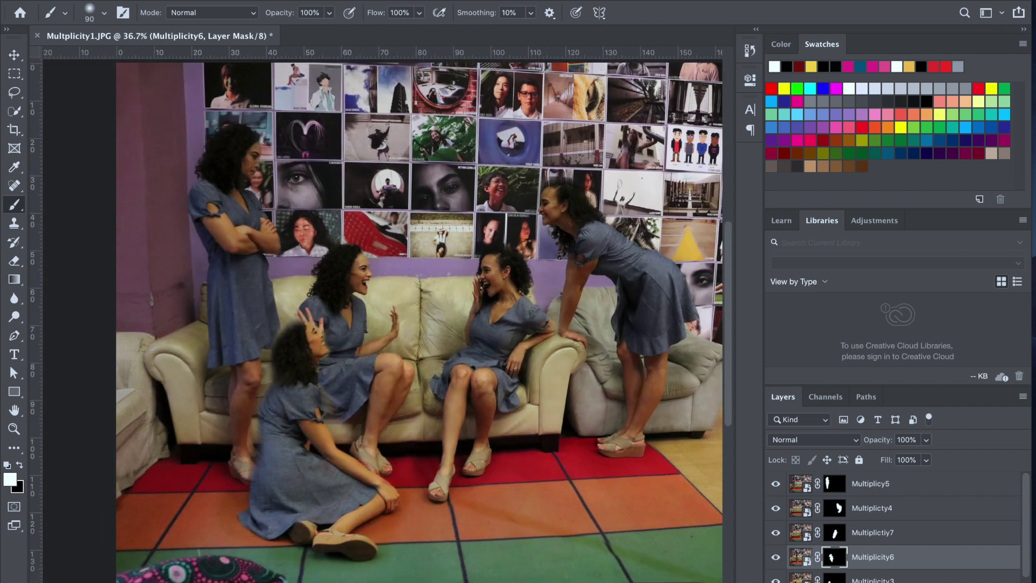
# Open the Export As settings for the composite, view the available file formats, and cancel without exporting
pyautogui.click(135, 0)
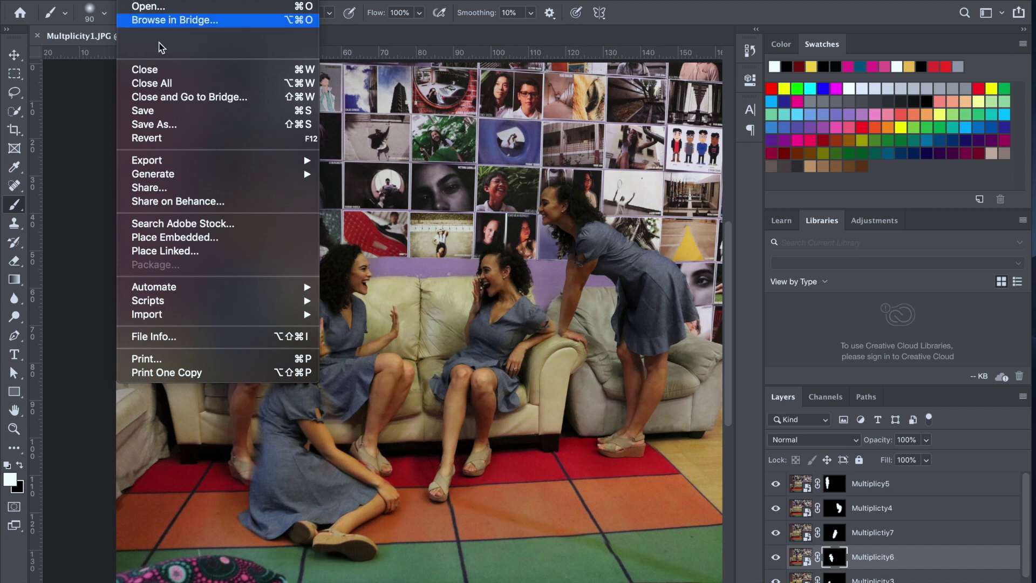
pyautogui.moveTo(208, 160)
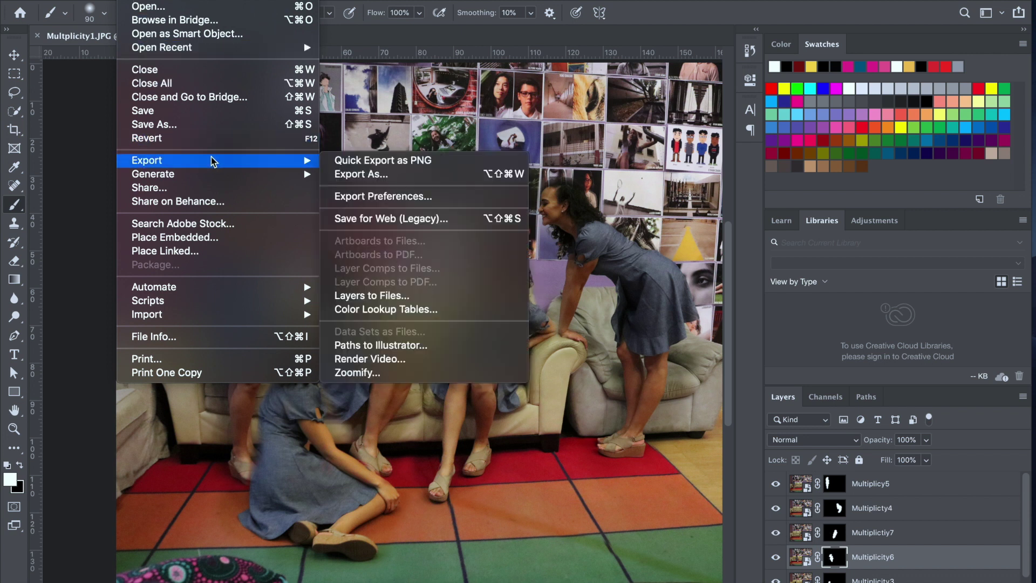
pyautogui.click(371, 175)
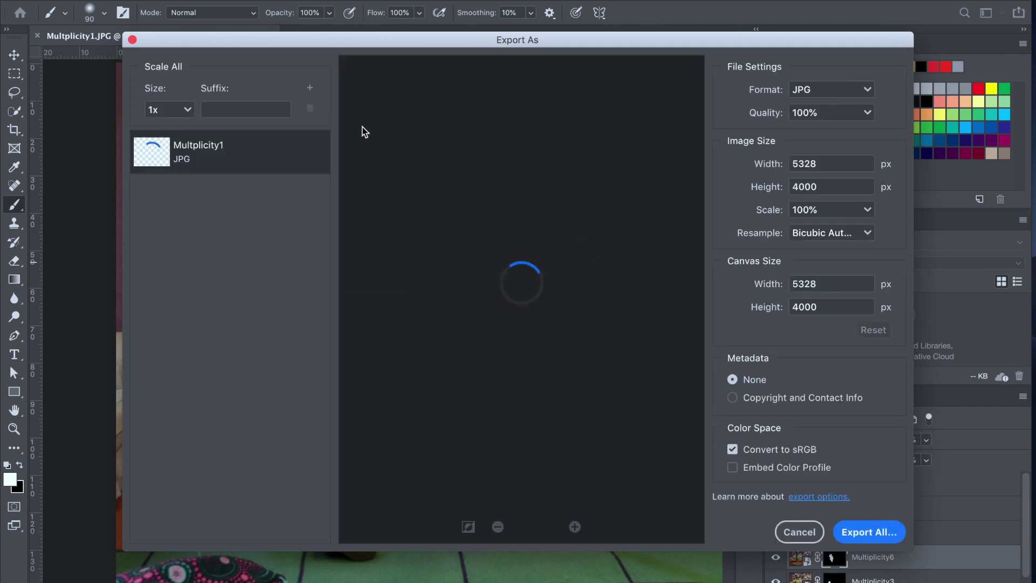
pyautogui.click(867, 96)
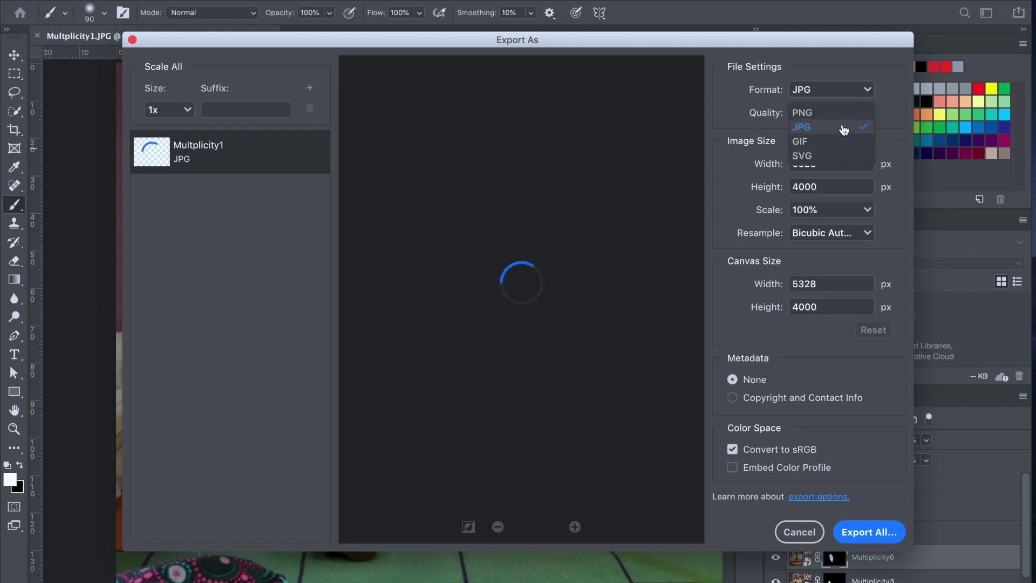
pyautogui.click(904, 116)
pyautogui.click(798, 533)
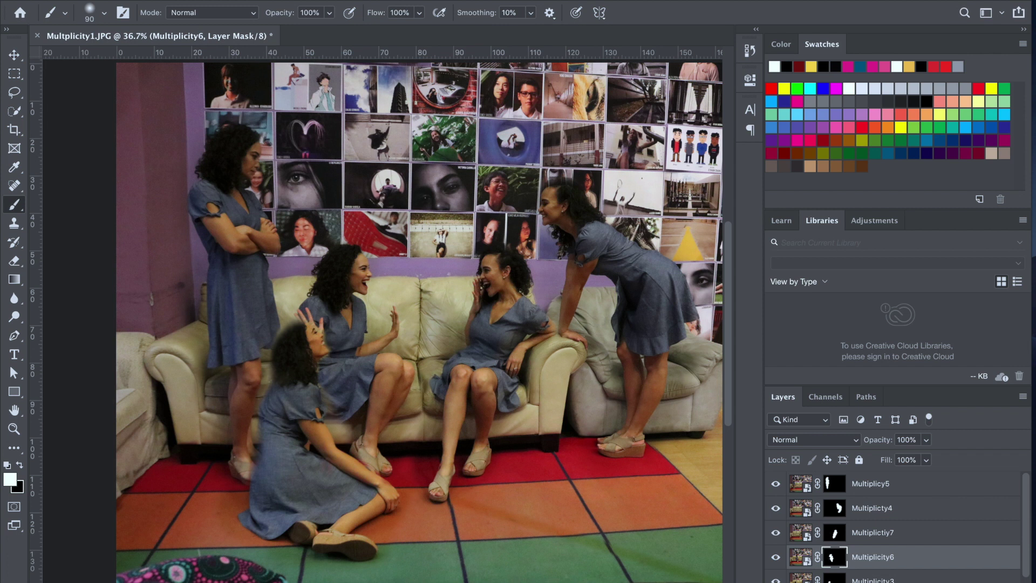
pyautogui.click(135, 2)
pyautogui.moveTo(222, 160)
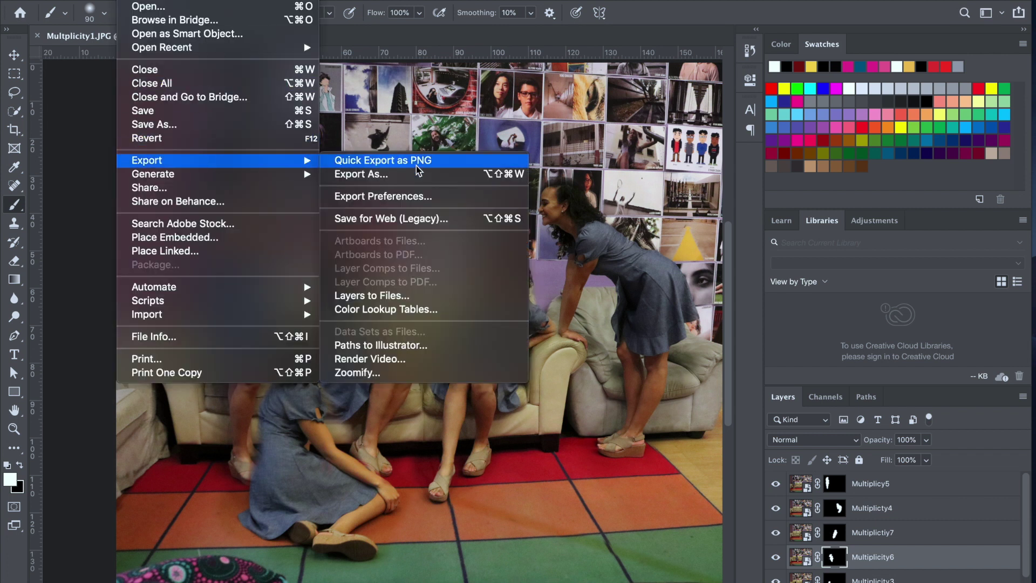
pyautogui.click(92, 393)
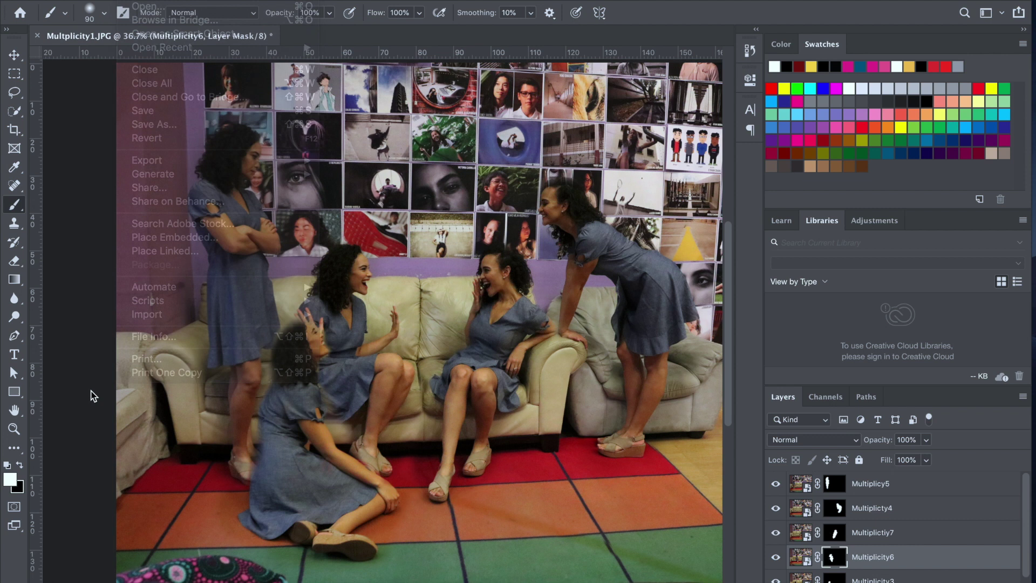
pyautogui.hscroll(3, 265, 374)
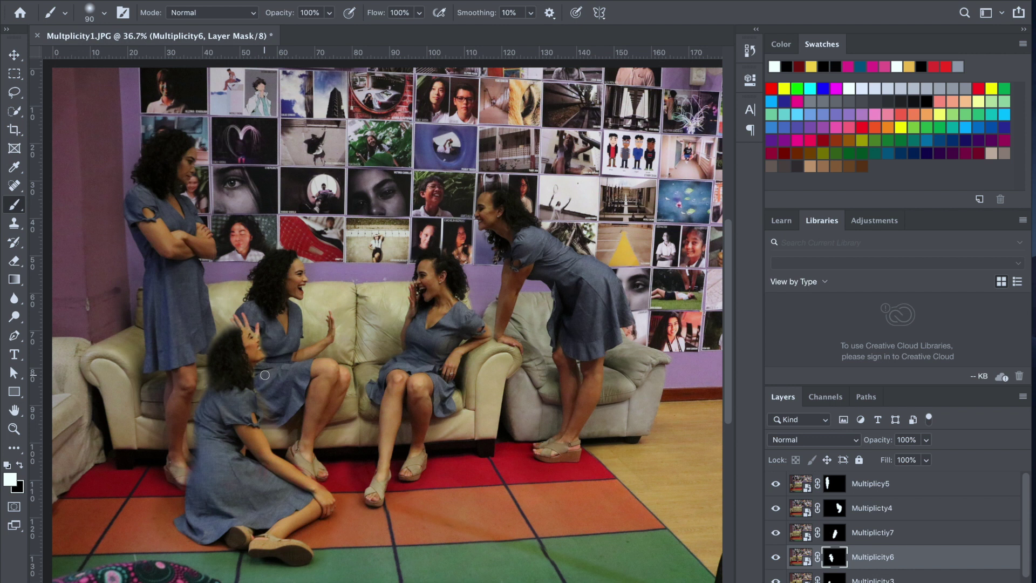
pyautogui.click(135, 0)
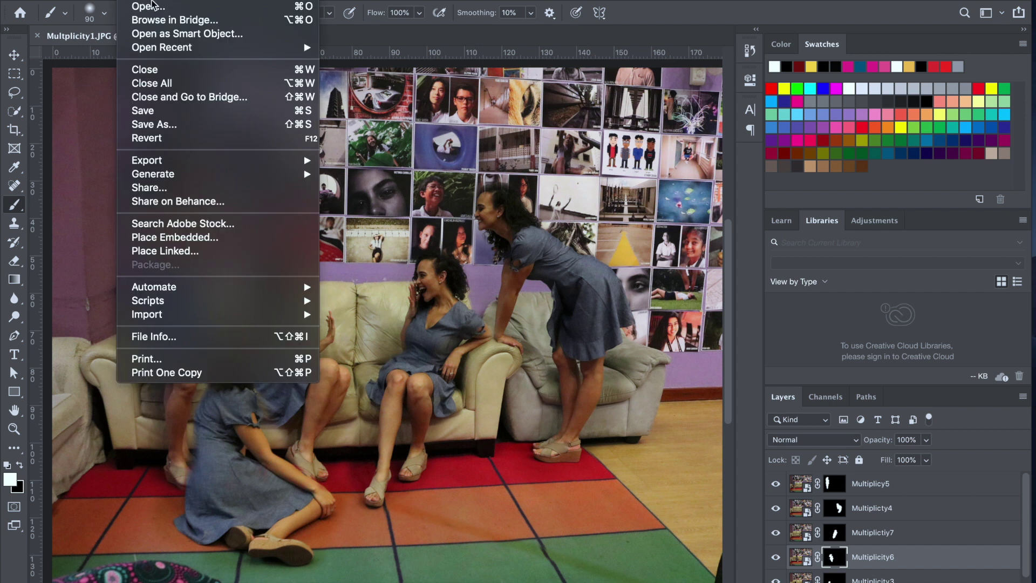
pyautogui.click(349, 34)
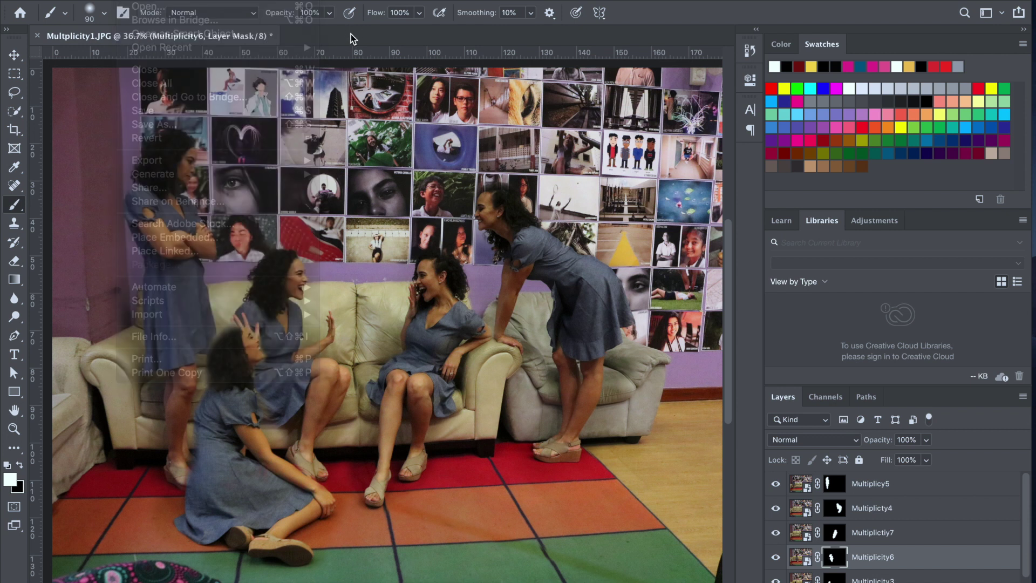